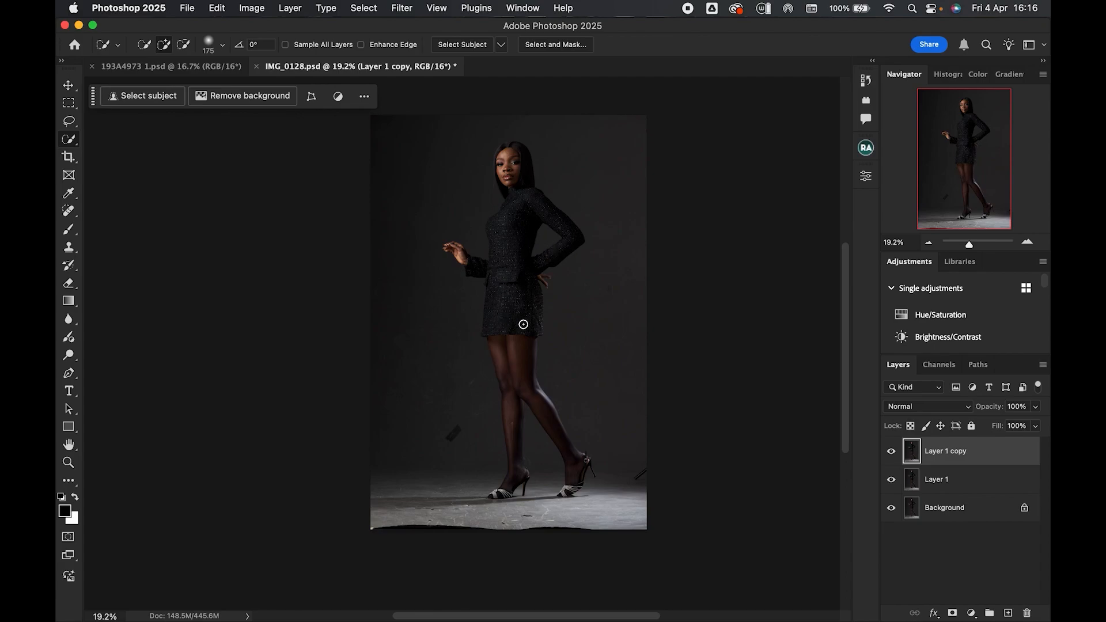
- Remove the dark spots on the background wall with the Spot Healing Brush in Content-Aware mode
click(71, 212)
mouse_move(444, 414)
mouse_down()
mouse_move(462, 425)
mouse_move(447, 435)
mouse_move(461, 428)
mouse_up()
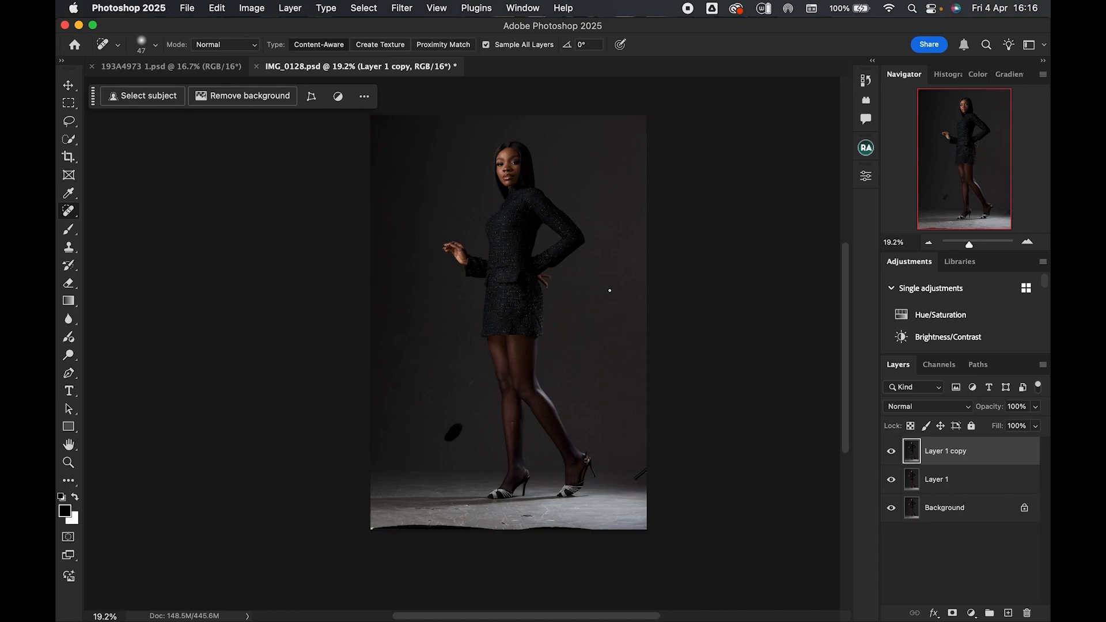
drag(643, 471, 641, 476)
drag(446, 440, 454, 439)
- Spot-heal the marks and scuffs on the floor around the model's feet
click(504, 521)
click(525, 515)
drag(426, 509, 436, 510)
mouse_move(465, 507)
mouse_down()
mouse_move(551, 511)
mouse_move(515, 521)
mouse_move(546, 521)
mouse_up()
drag(425, 509, 441, 508)
click(456, 510)
- Select the ragged strip along the image's bottom edge and fill it using Generative Fill without a prompt
click(68, 105)
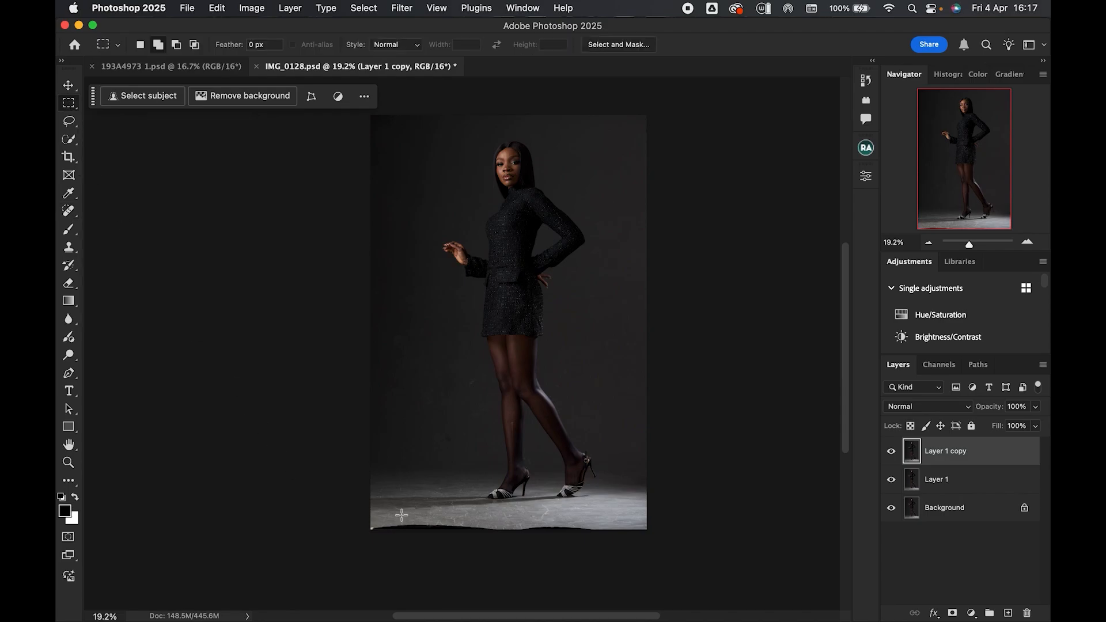
drag(369, 525, 661, 592)
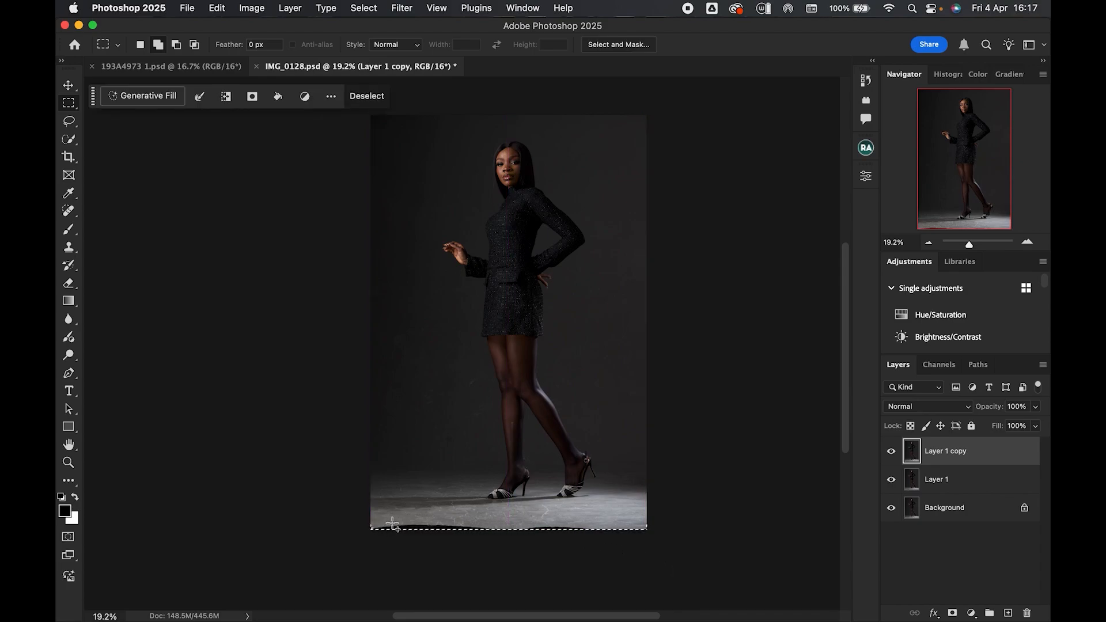
drag(374, 526, 374, 526)
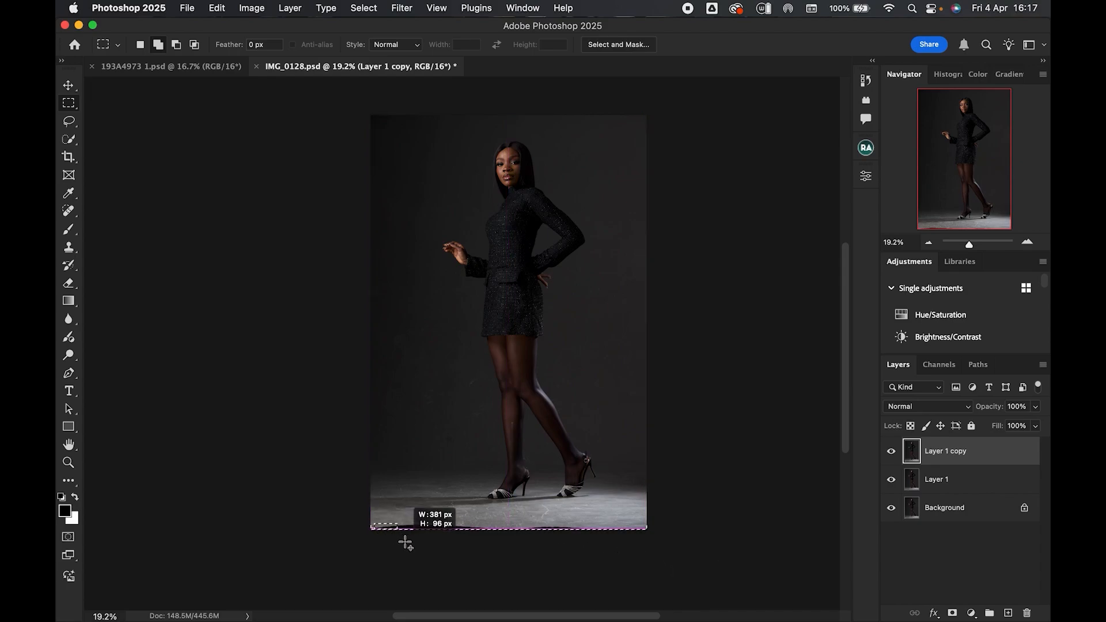
drag(489, 567, 509, 578)
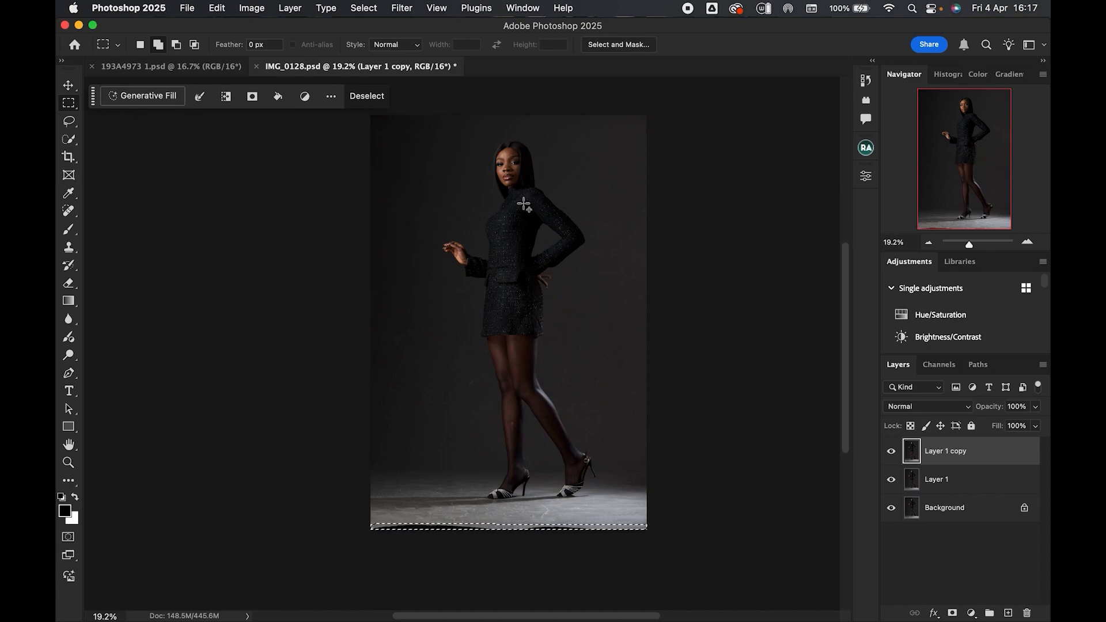
click(157, 95)
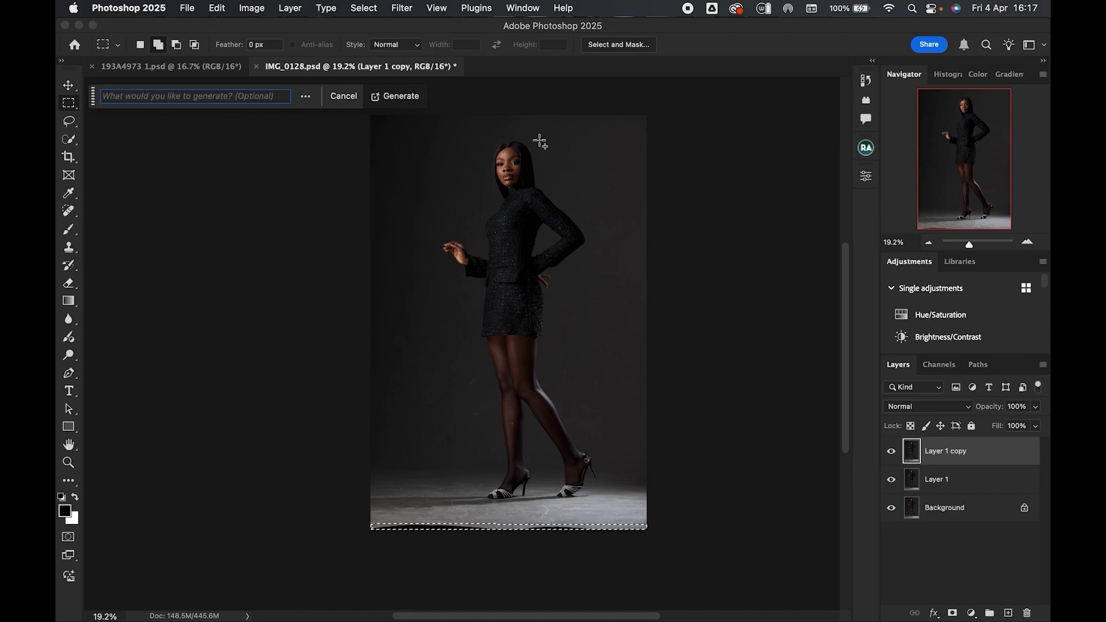
click(404, 98)
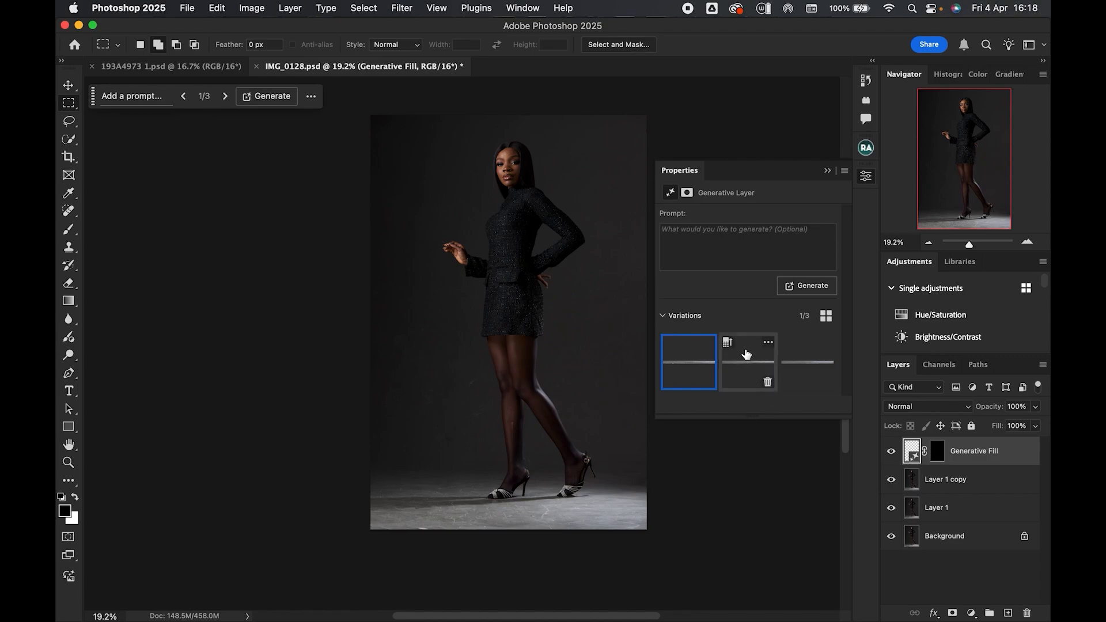
- Compare the three generated variations, keep the third one, and close the Properties panel
click(746, 369)
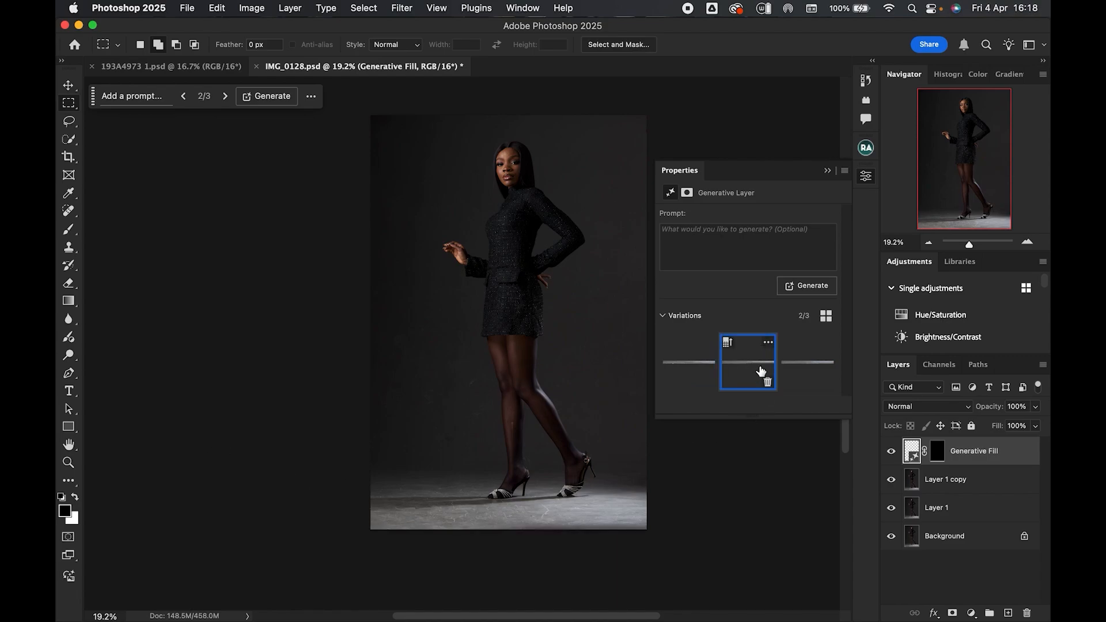
click(807, 362)
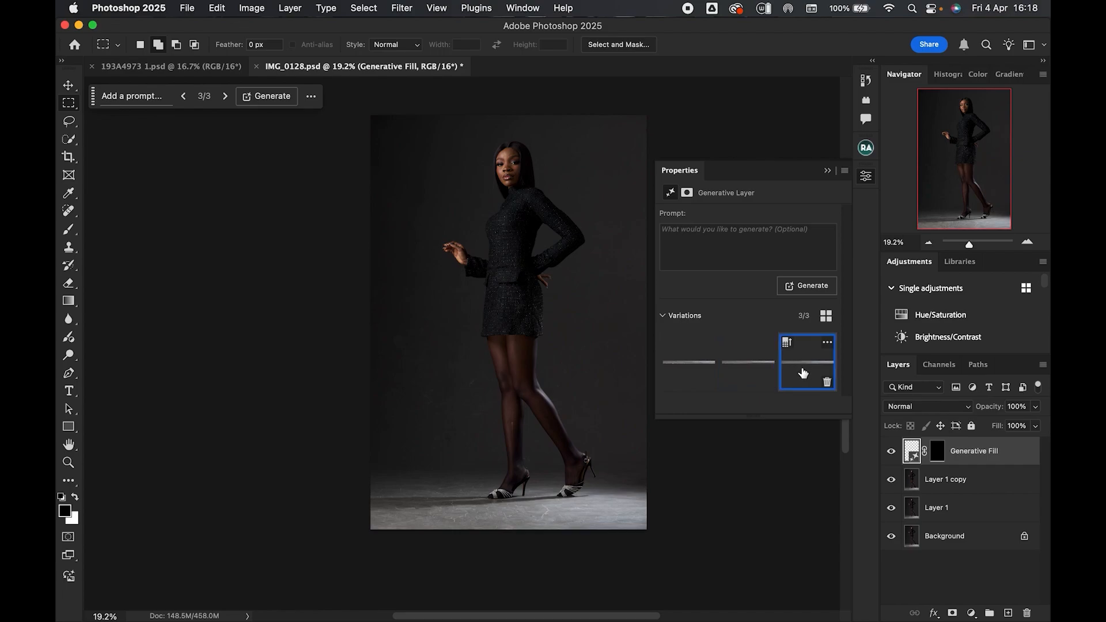
click(684, 367)
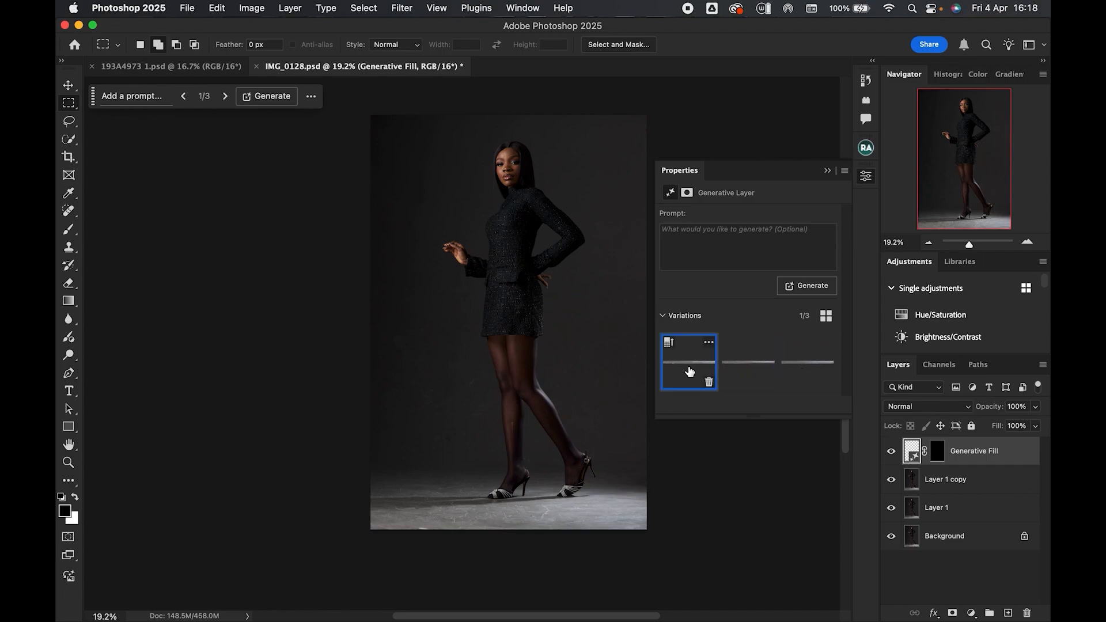
click(797, 369)
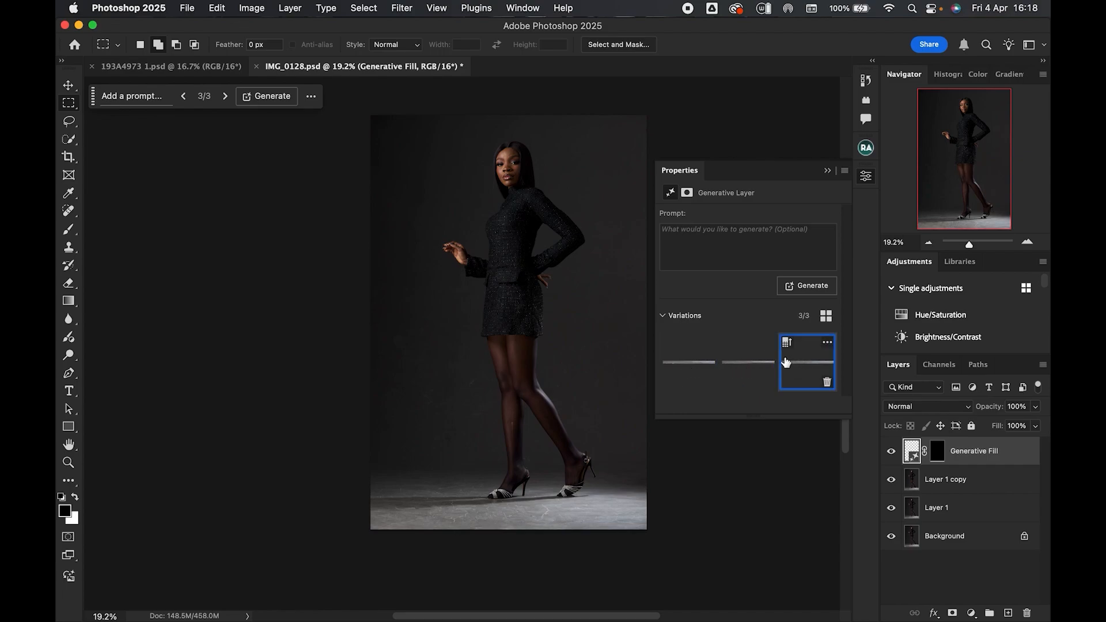
click(826, 171)
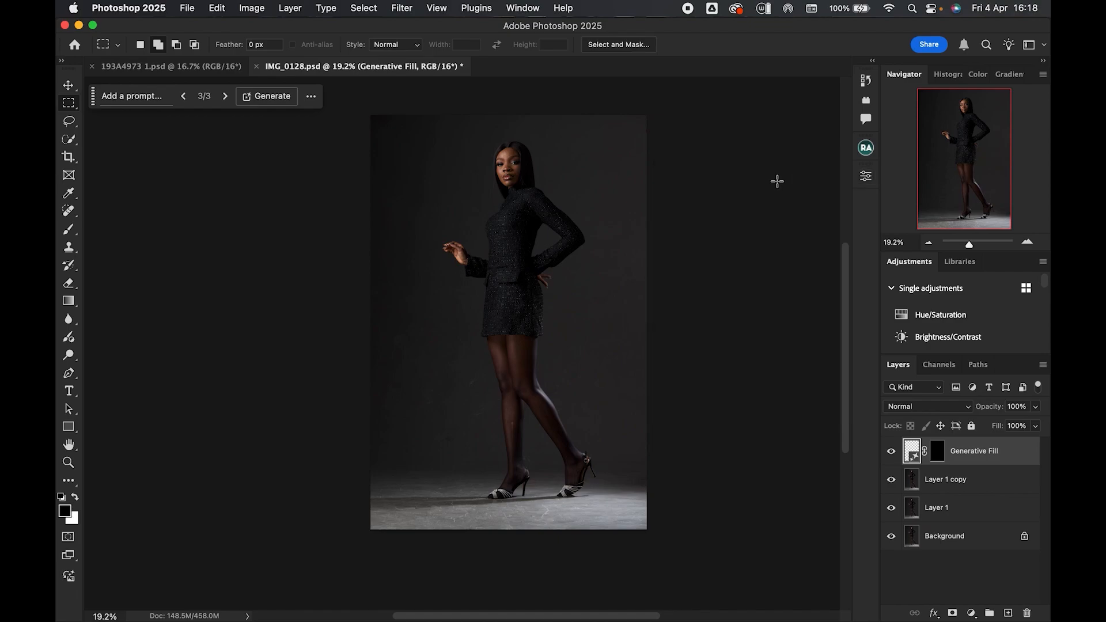
- Group the Generative Fill and Layer 1 copy layers, then toggle the group's visibility to compare before and after
shift+click(983, 484)
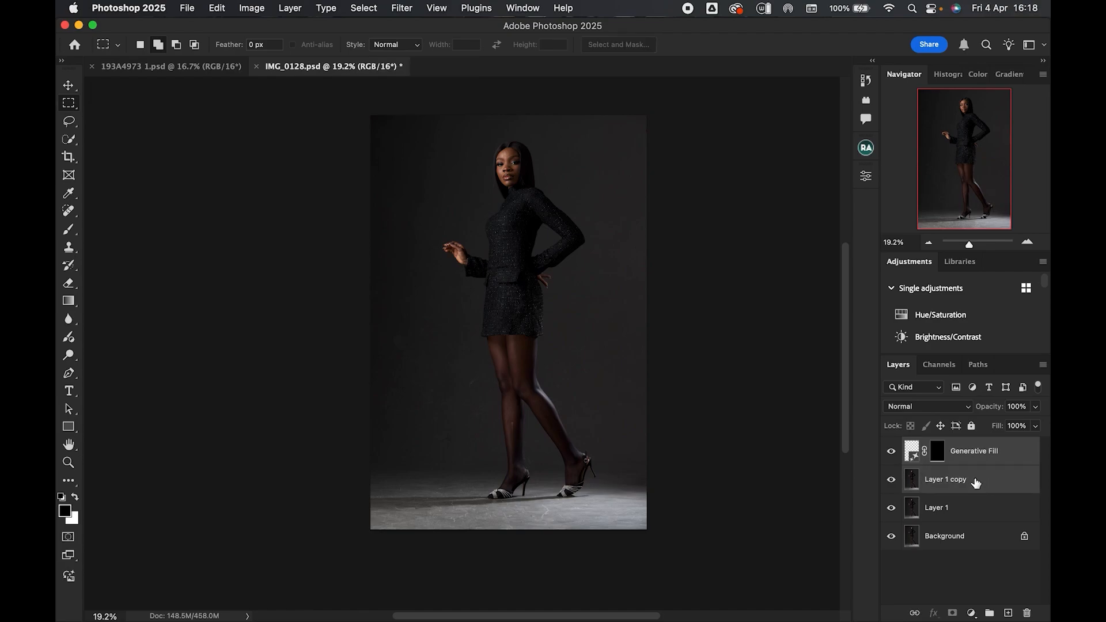
key(super+g)
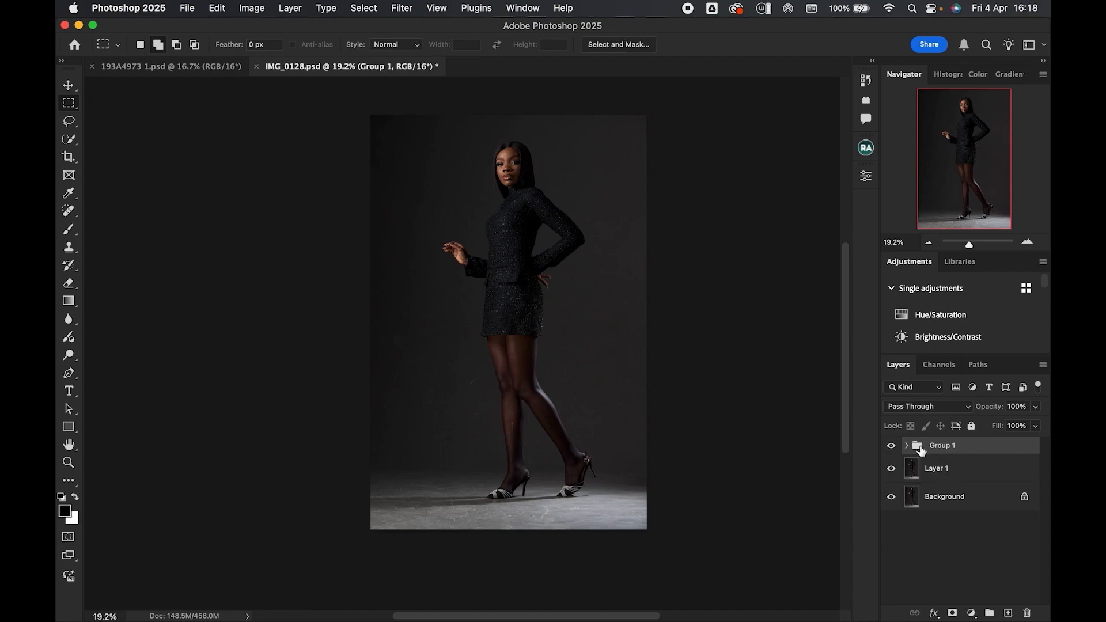
click(891, 447)
click(890, 447)
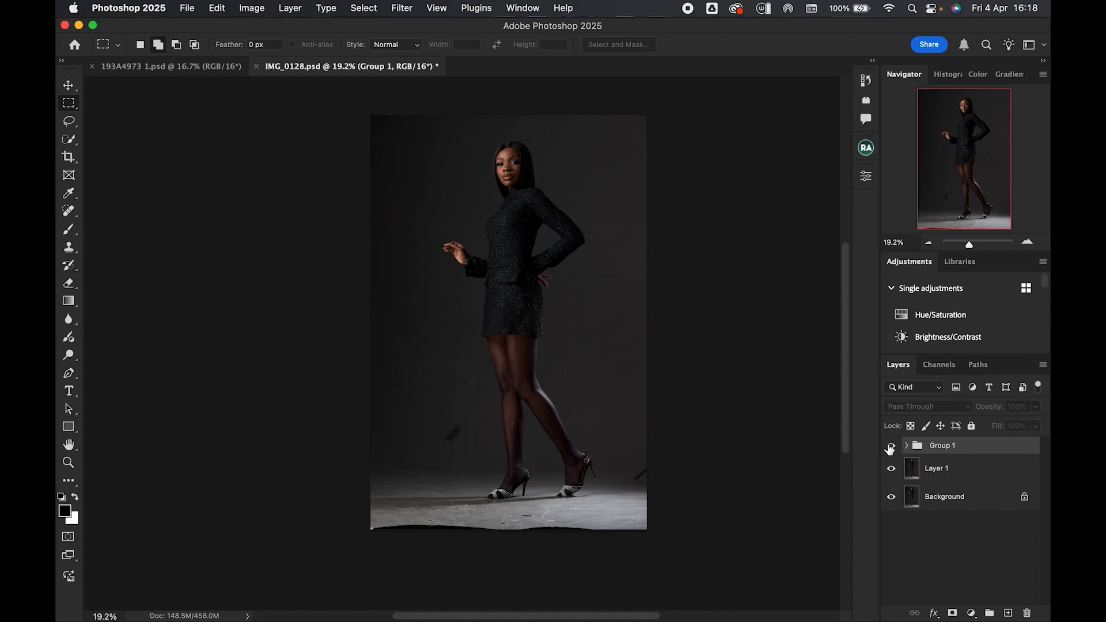
click(892, 447)
click(892, 446)
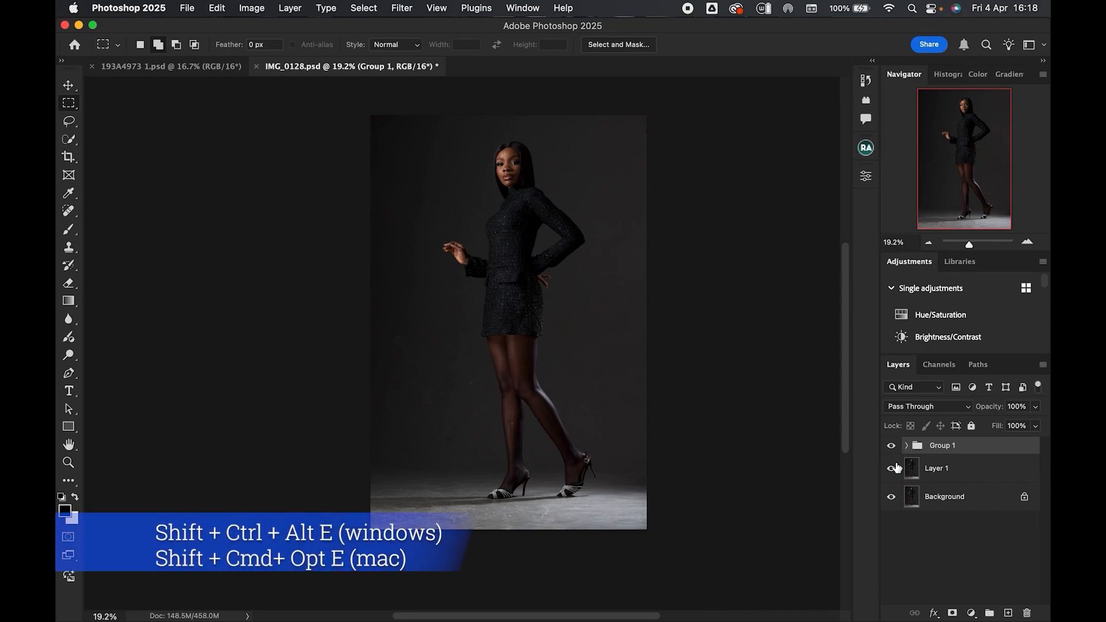
- Stamp all visible layers into a new merged layer and select everything except the subject
key(alt+shift+super+e)
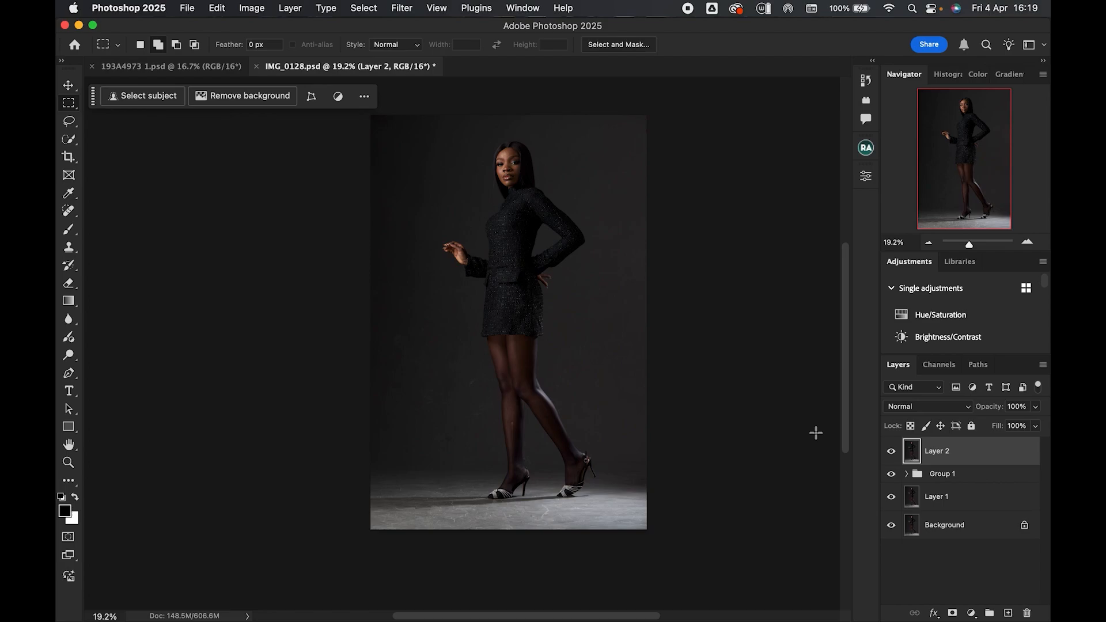
click(69, 141)
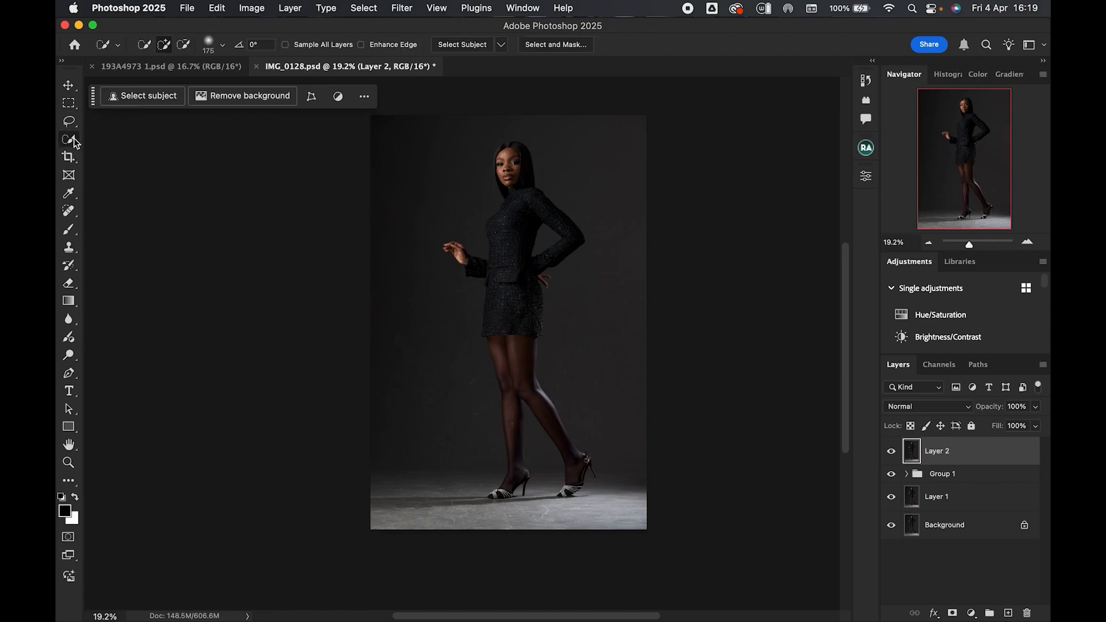
click(145, 96)
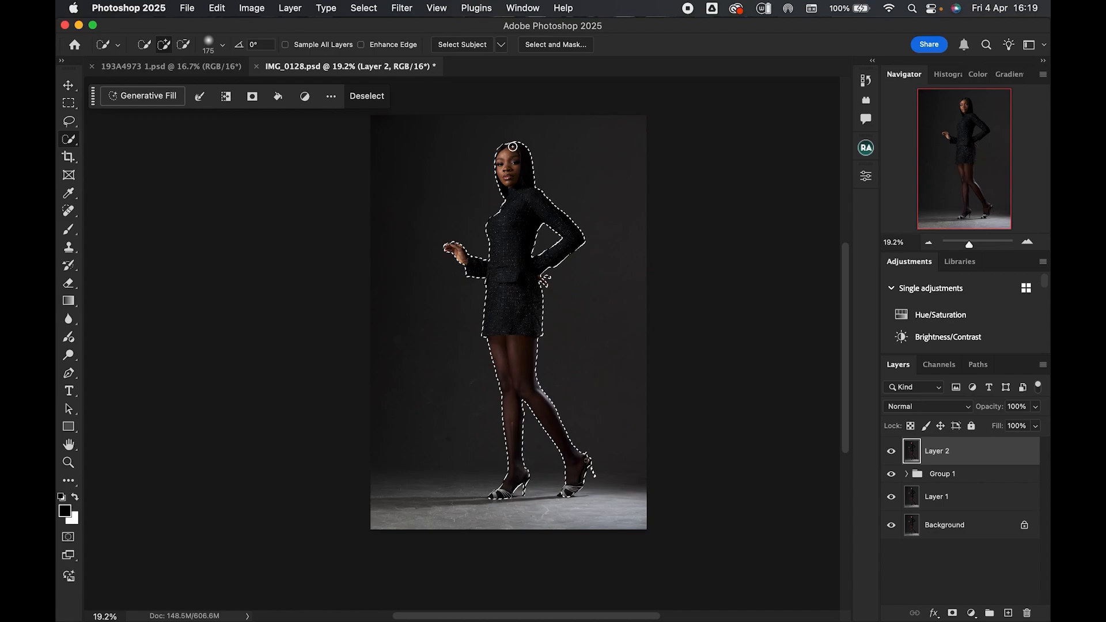
right_click(521, 317)
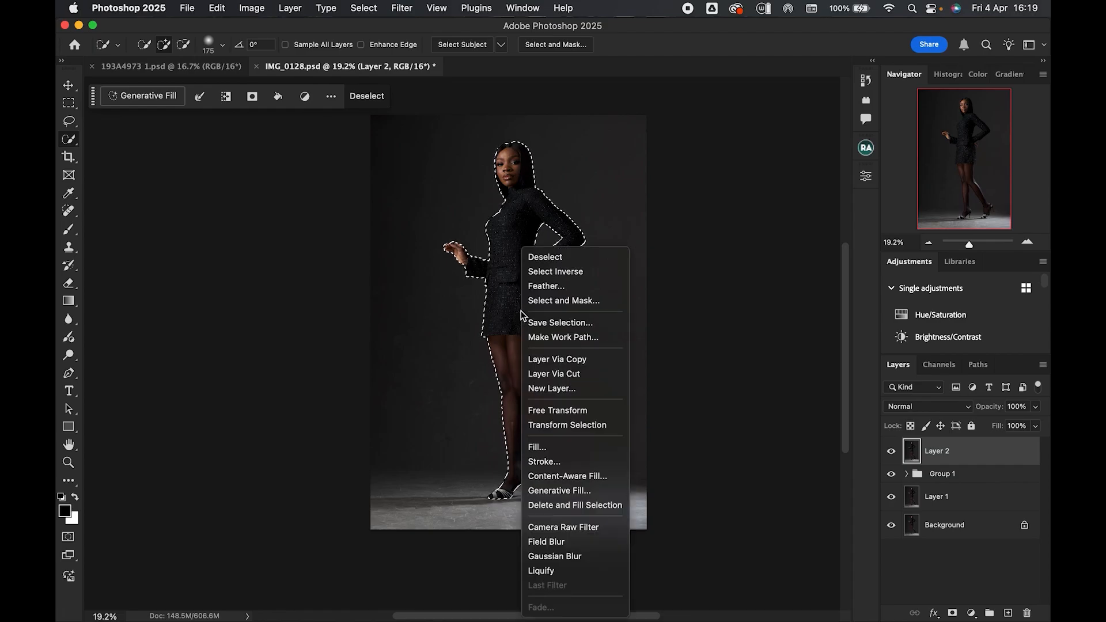
click(576, 273)
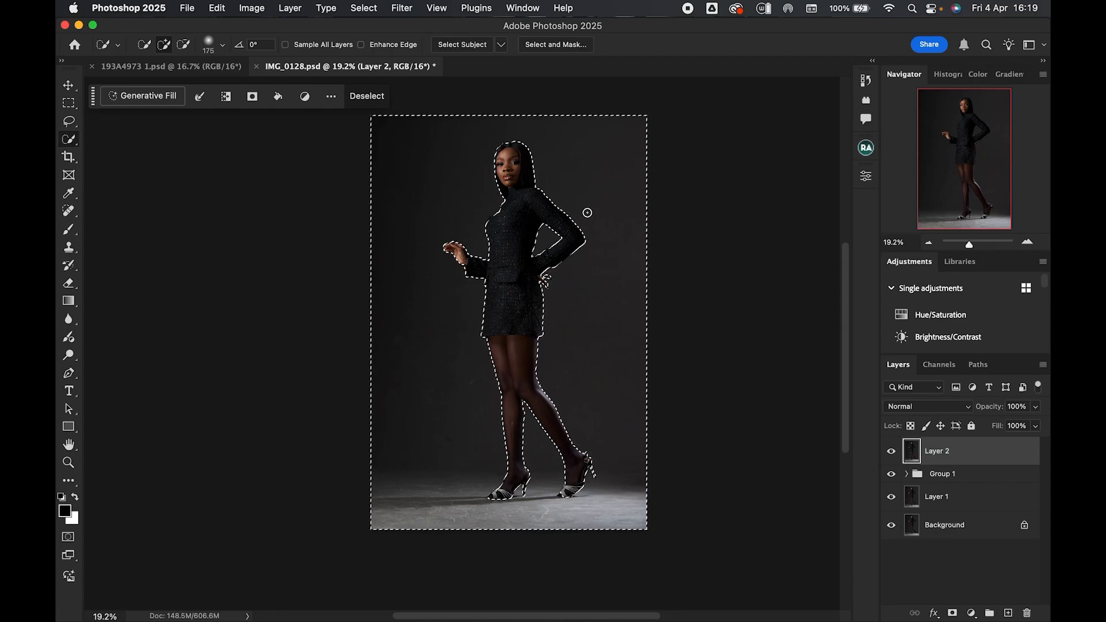
- Apply a Field Blur of 15 px to the selected background
click(401, 8)
mouse_move(562, 219)
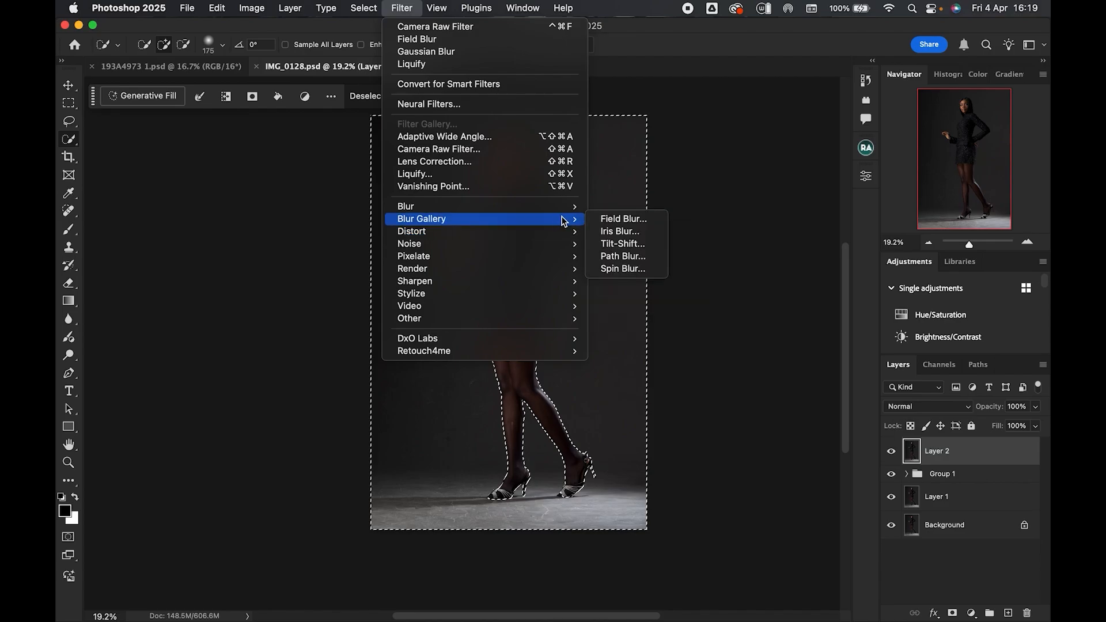
click(655, 222)
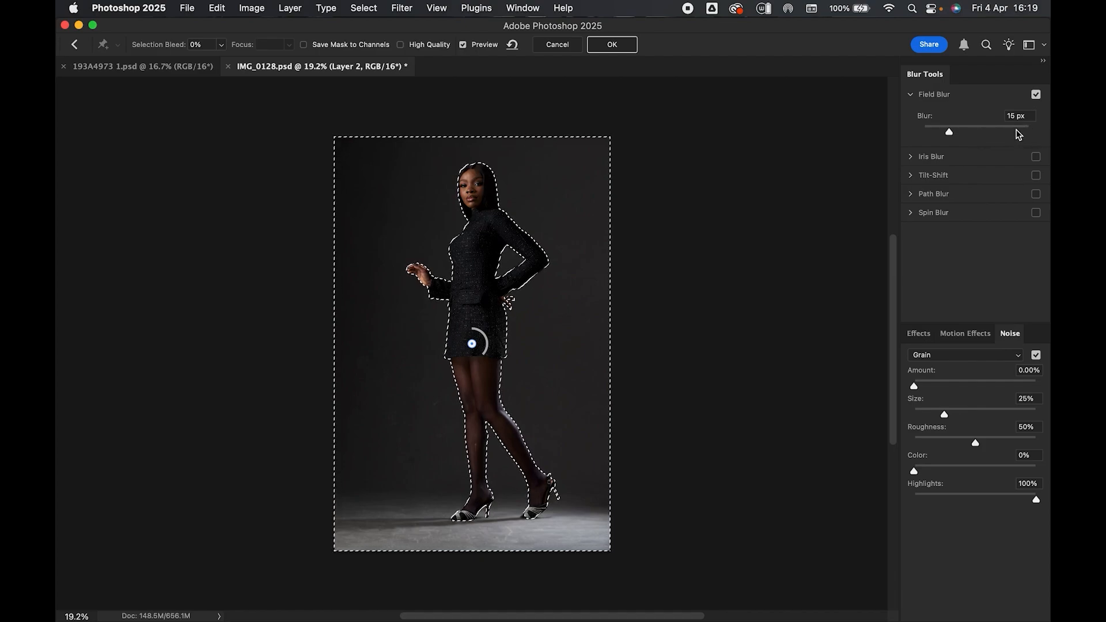
click(1018, 132)
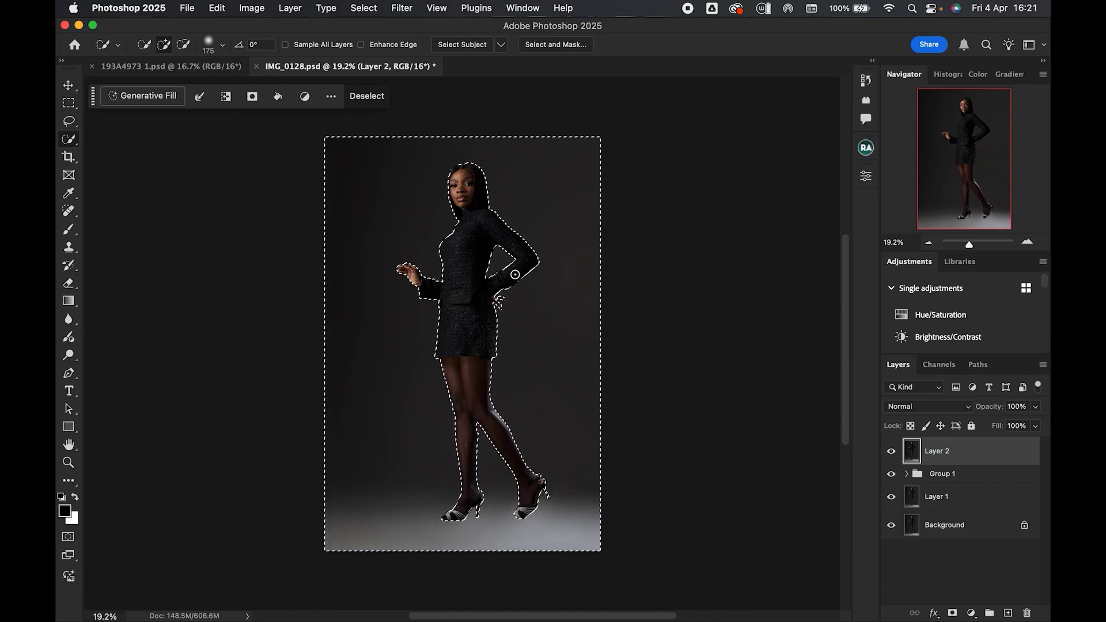
- Deselect, add a layer mask to the blurred layer, and invert the mask to black
key(super+d)
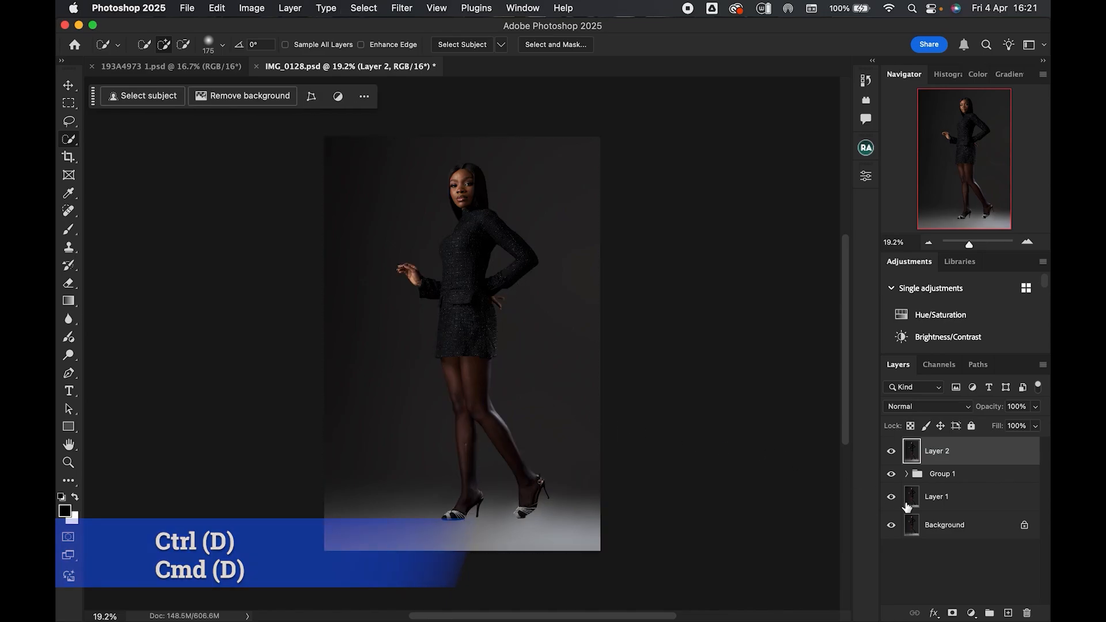
click(952, 614)
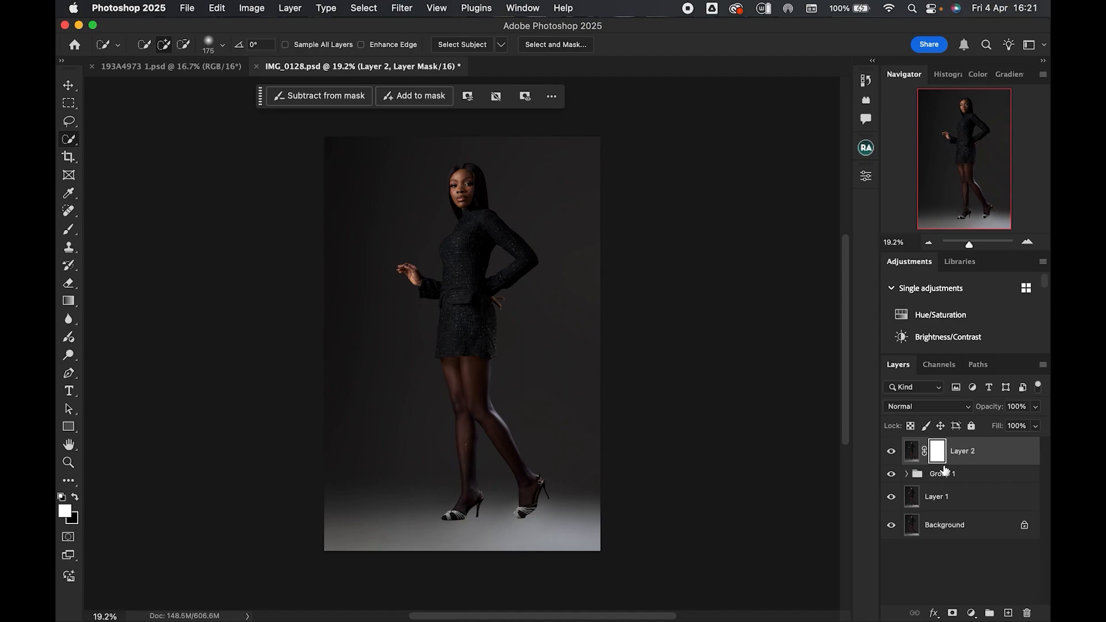
key(super+i)
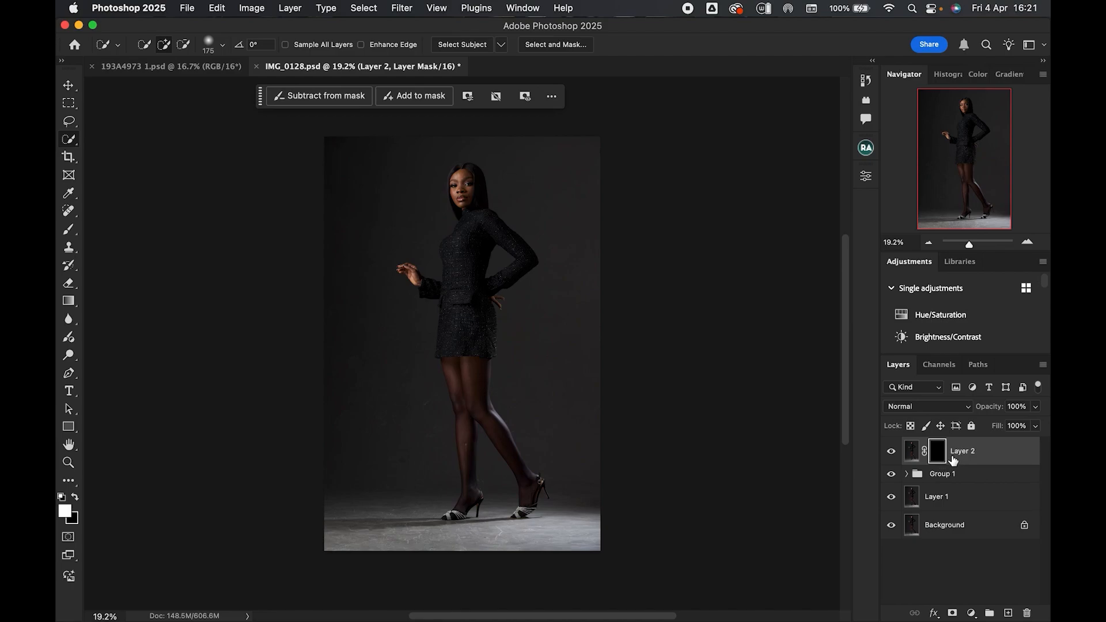
- Choose a Soft Round brush about 1052 px with 0% hardness and set its flow to 9%
click(69, 230)
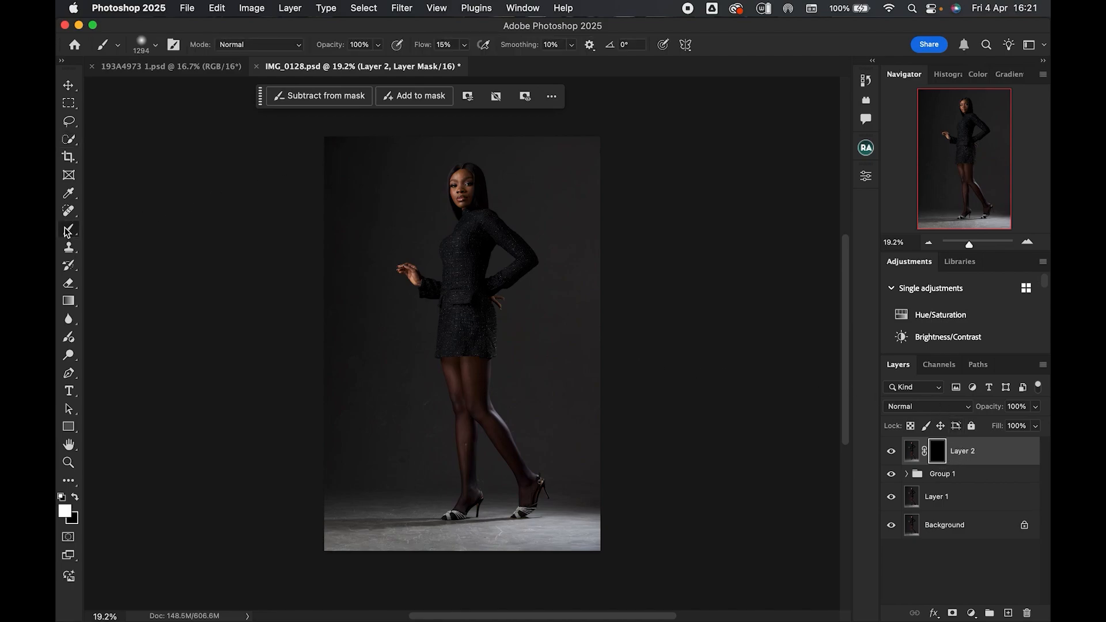
click(155, 45)
click(136, 228)
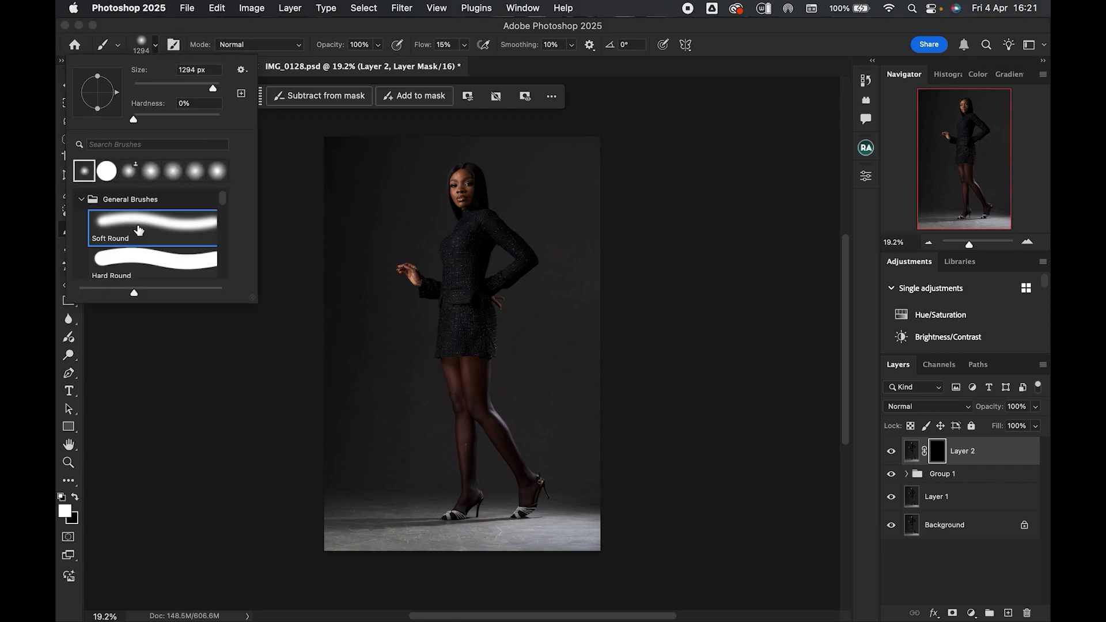
drag(525, 432, 509, 431)
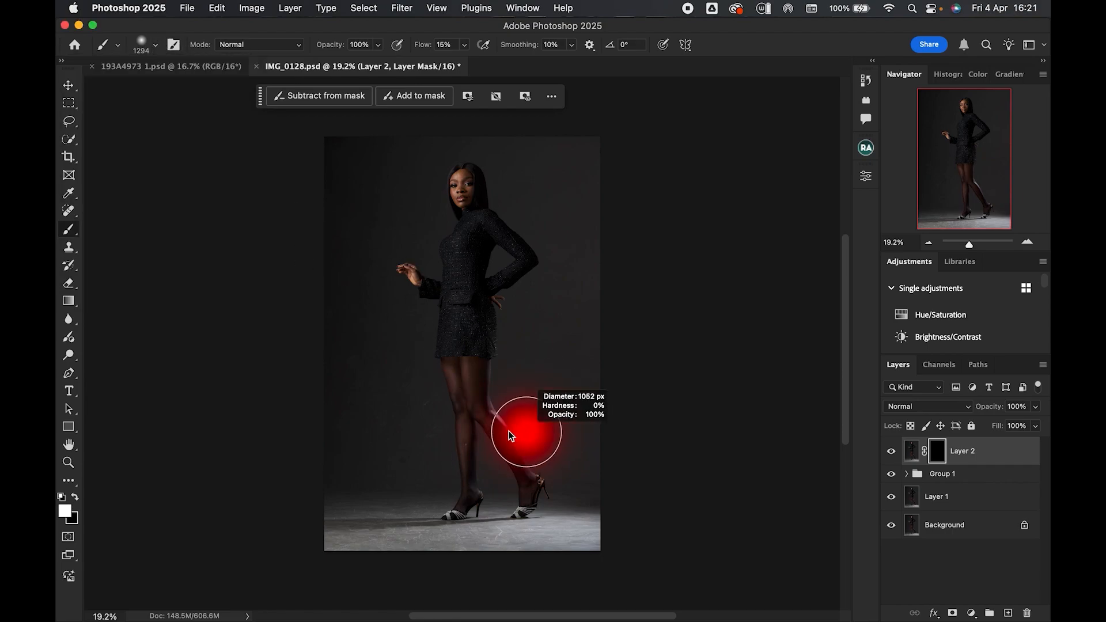
click(464, 44)
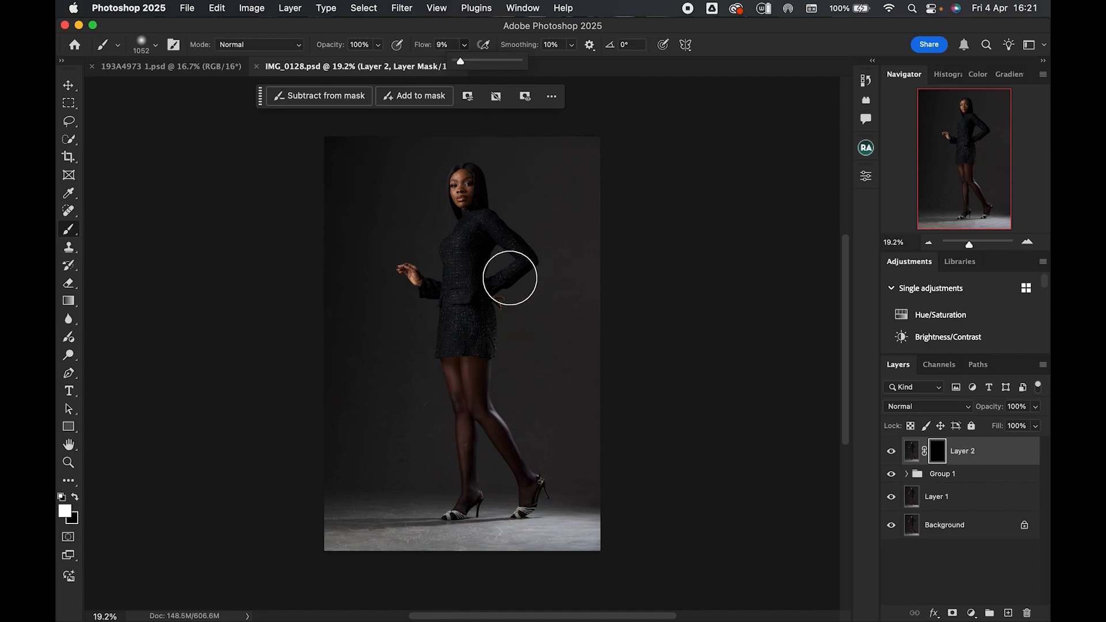
- Paint white on the mask around the background edges and floor to gradually reveal the blur
drag(412, 324, 445, 329)
drag(486, 478, 449, 477)
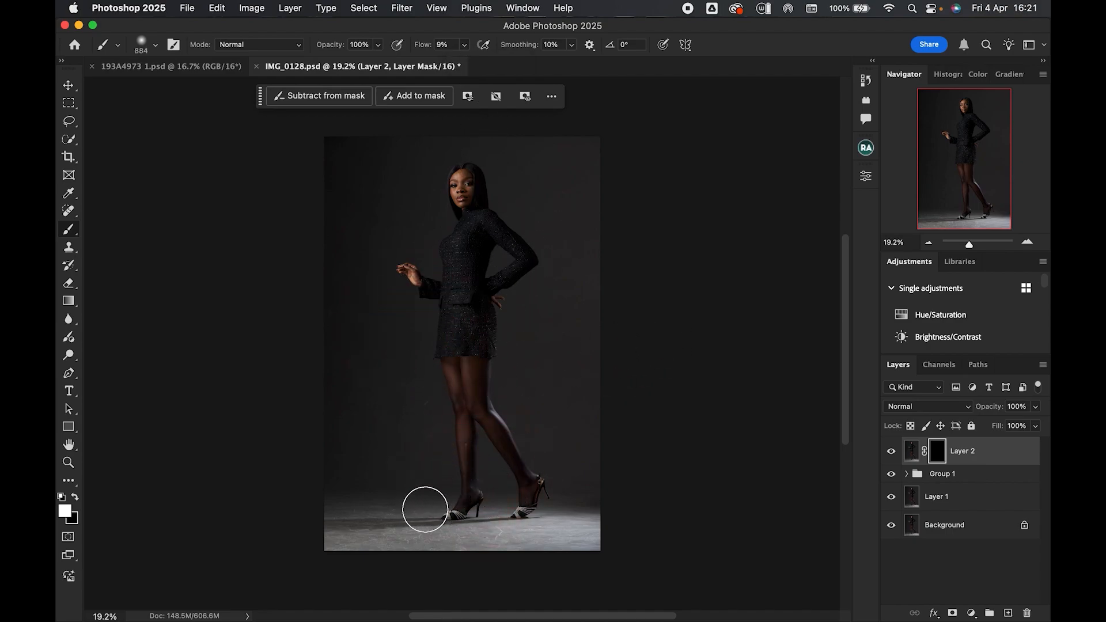
drag(491, 206, 511, 218)
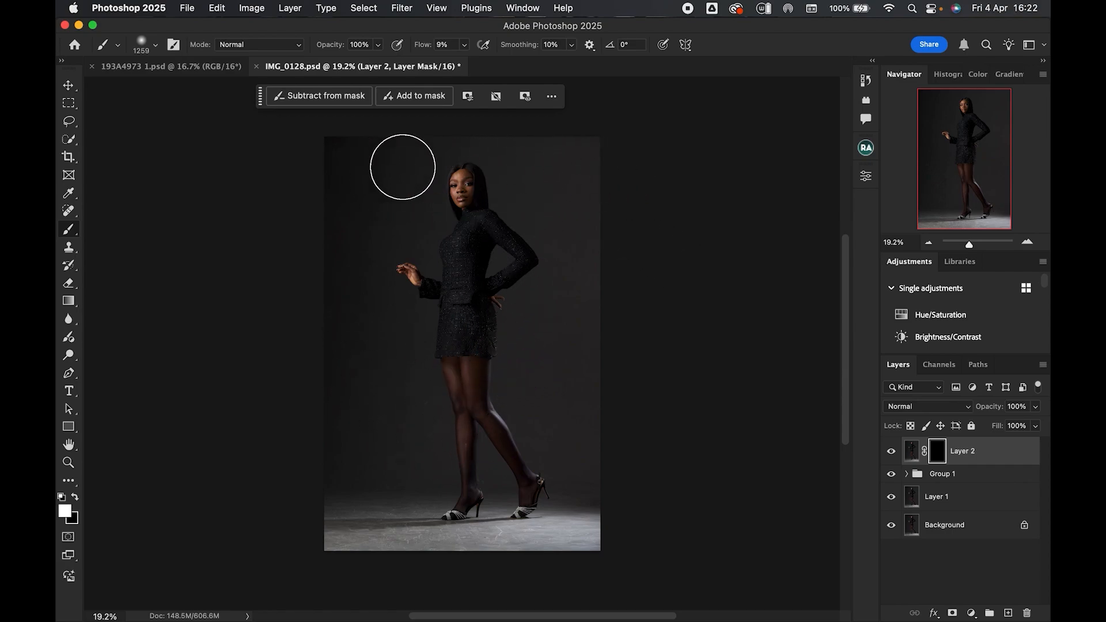
drag(561, 185, 552, 182)
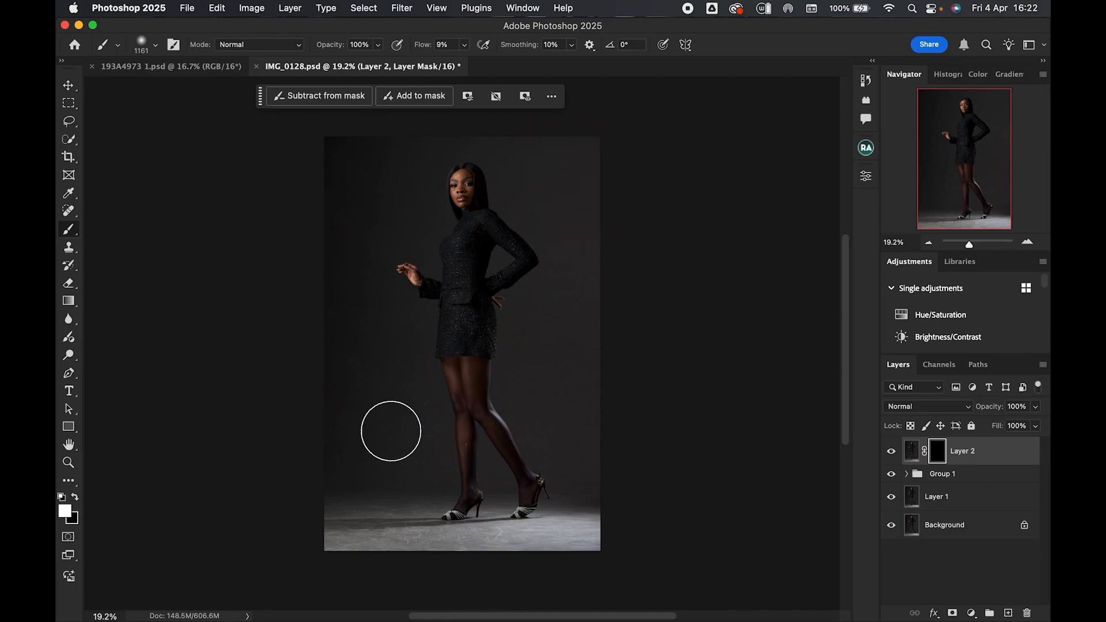
drag(464, 520, 421, 529)
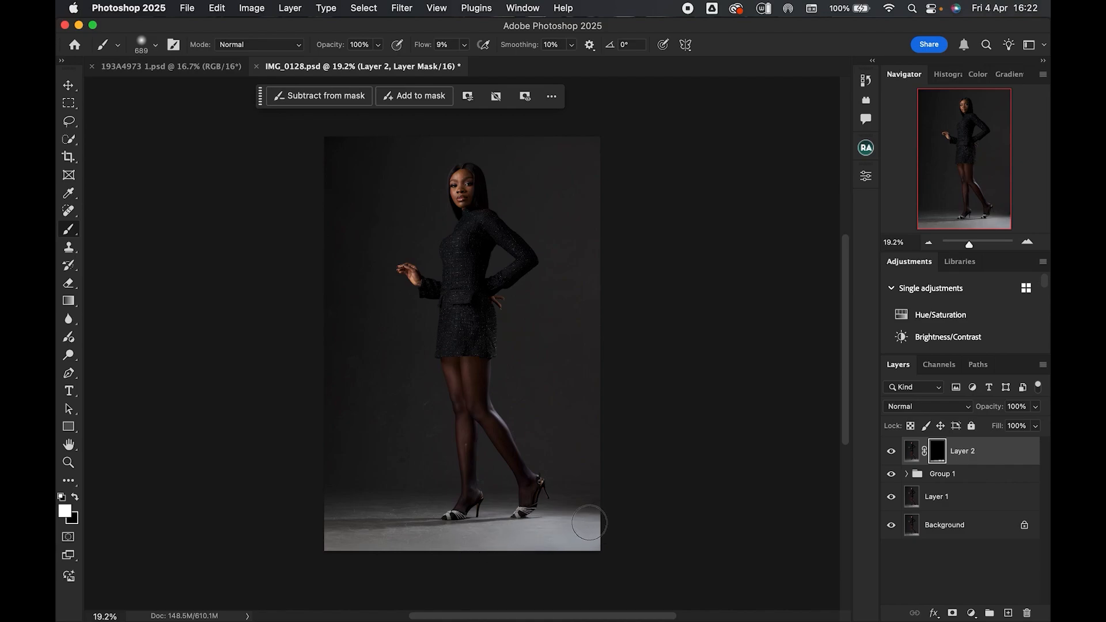
- Continue painting white on the mask over the backdrop and floor, reducing the brush size to work around the feet
drag(373, 376, 387, 419)
mouse_move(417, 471)
mouse_down()
mouse_move(398, 480)
mouse_move(402, 544)
mouse_up()
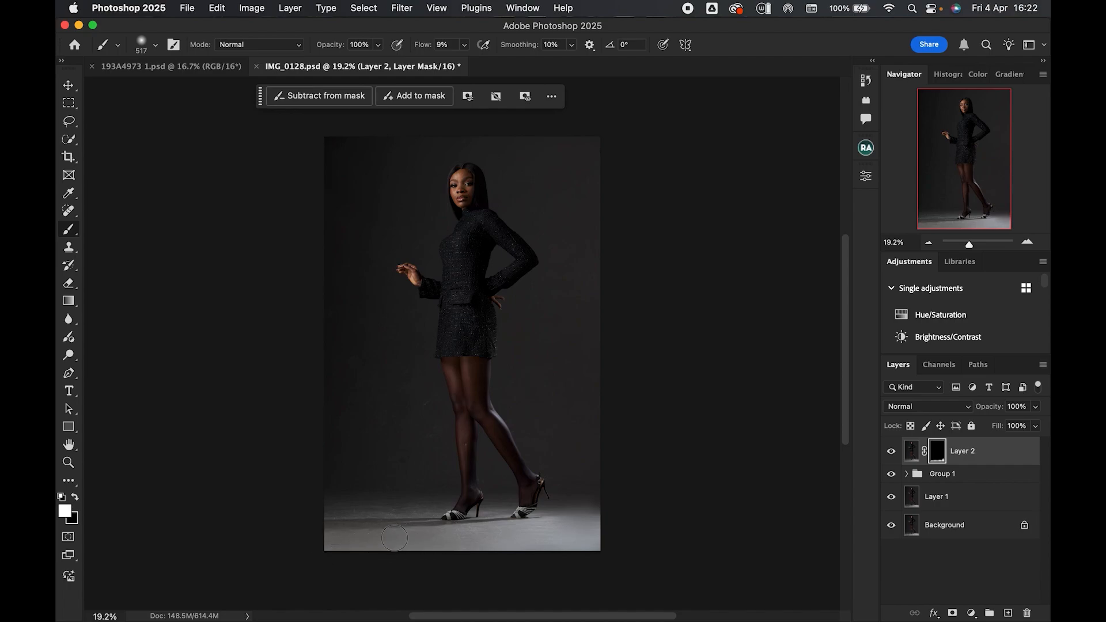
mouse_move(351, 504)
mouse_down()
mouse_move(390, 502)
mouse_move(343, 513)
mouse_move(423, 509)
mouse_move(337, 514)
mouse_move(414, 510)
mouse_up()
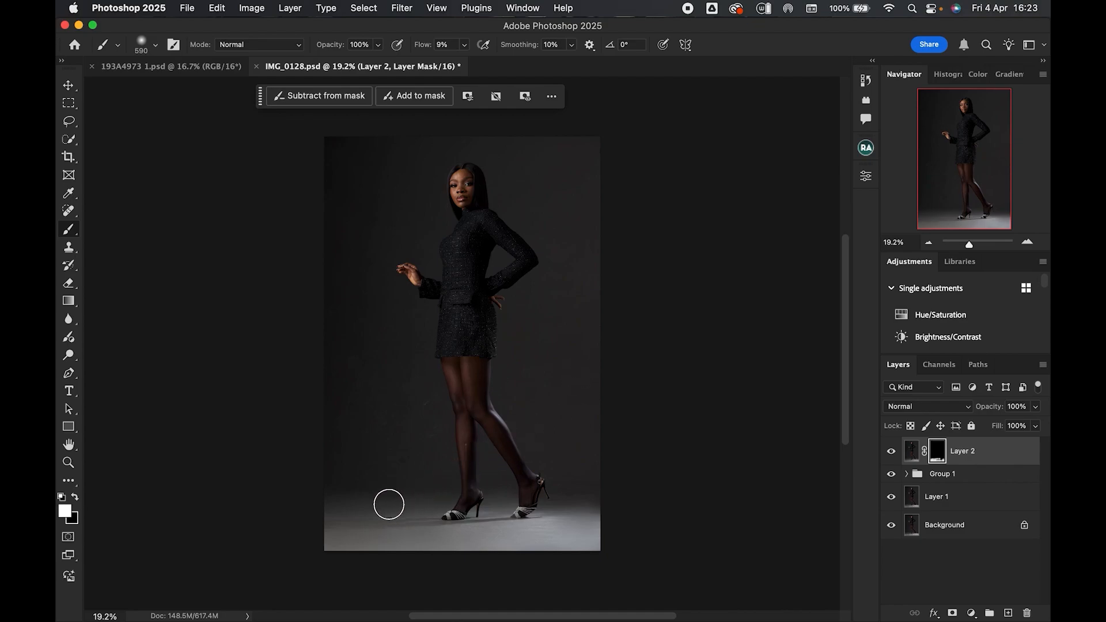
drag(412, 528, 414, 527)
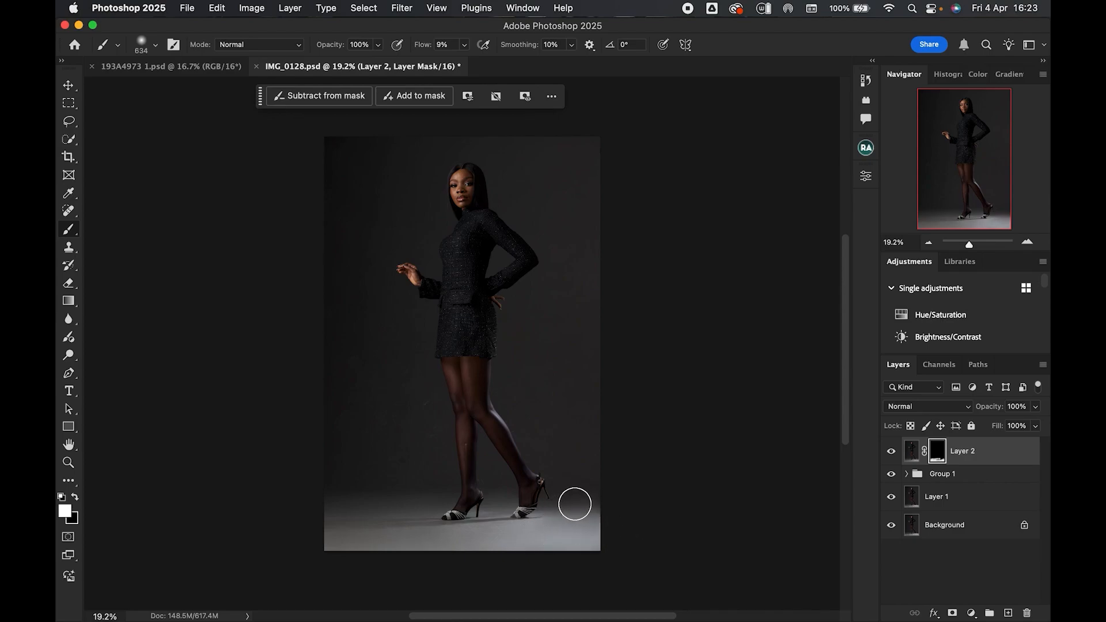
drag(438, 358, 475, 291)
mouse_move(373, 184)
mouse_down()
mouse_move(426, 158)
mouse_move(388, 160)
mouse_move(346, 198)
mouse_move(397, 246)
mouse_move(389, 170)
mouse_move(372, 161)
mouse_move(386, 169)
mouse_move(399, 248)
mouse_move(445, 222)
mouse_move(576, 198)
mouse_move(526, 169)
mouse_move(550, 209)
mouse_move(612, 261)
mouse_move(554, 322)
mouse_move(532, 323)
mouse_move(565, 306)
mouse_move(555, 373)
mouse_move(589, 238)
mouse_move(536, 306)
mouse_move(538, 373)
mouse_move(586, 318)
mouse_move(578, 340)
mouse_move(518, 355)
mouse_move(568, 339)
mouse_move(565, 267)
mouse_move(576, 281)
mouse_move(559, 416)
mouse_move(530, 390)
mouse_move(561, 398)
mouse_move(580, 383)
mouse_move(559, 390)
mouse_move(558, 362)
mouse_move(584, 301)
mouse_move(568, 339)
mouse_move(530, 365)
mouse_move(544, 386)
mouse_move(580, 394)
mouse_move(570, 418)
mouse_move(505, 385)
mouse_move(381, 477)
mouse_move(397, 440)
mouse_move(366, 321)
mouse_move(343, 323)
mouse_move(433, 420)
mouse_up()
key(bracketleft)
key(bracketleft)
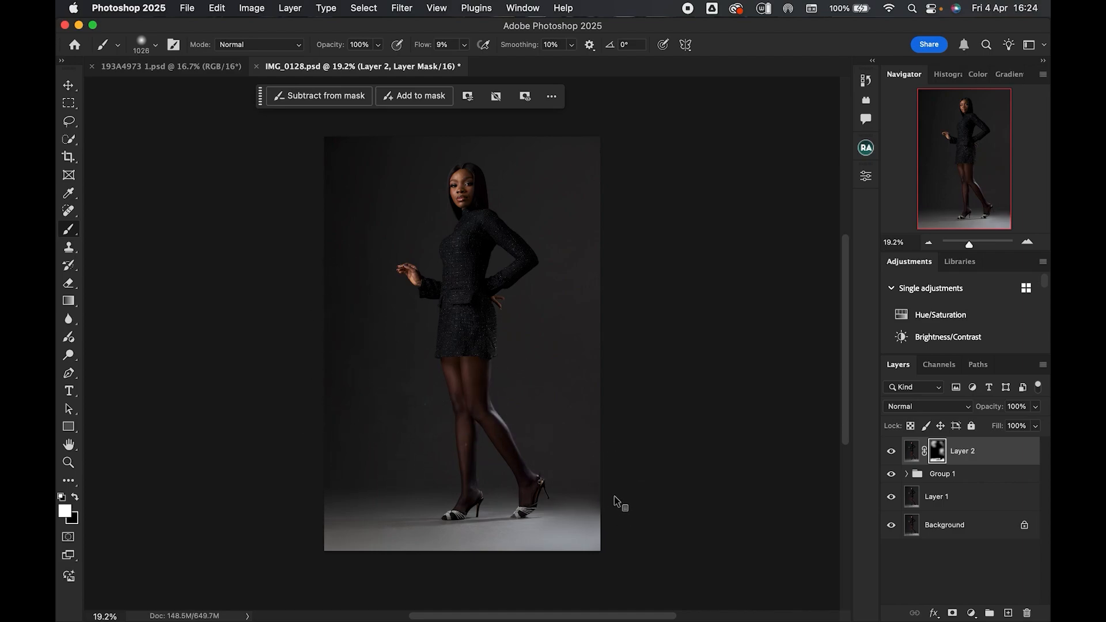
mouse_move(587, 493)
mouse_down()
mouse_move(544, 491)
mouse_move(555, 493)
mouse_up()
- Toggle the blurred layer's visibility to compare the image with and without the blur
click(891, 452)
click(892, 452)
click(891, 451)
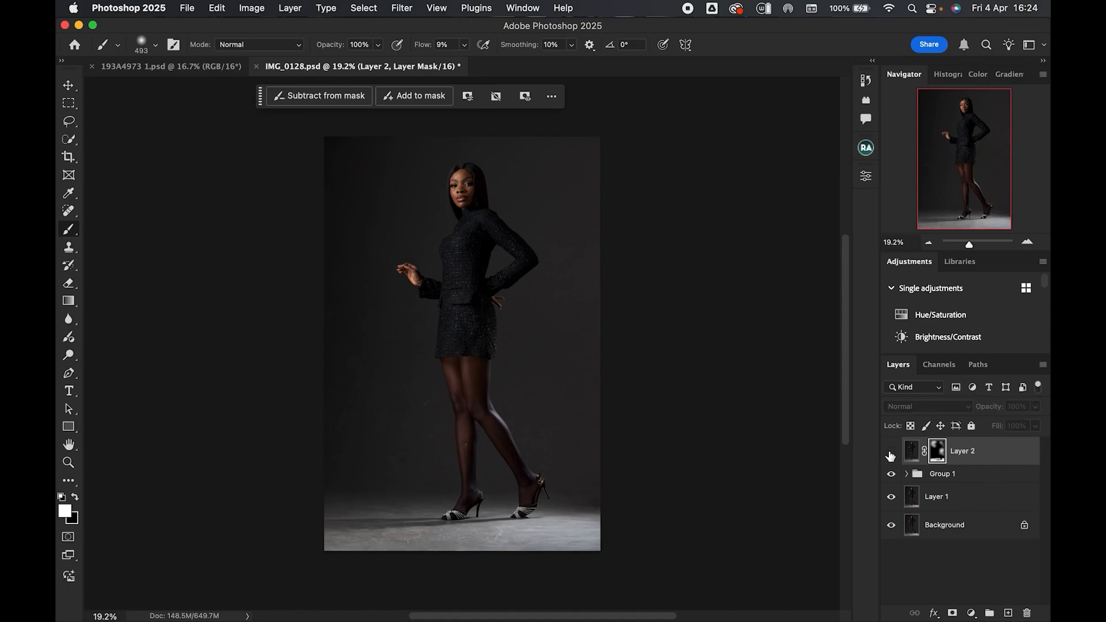
click(891, 456)
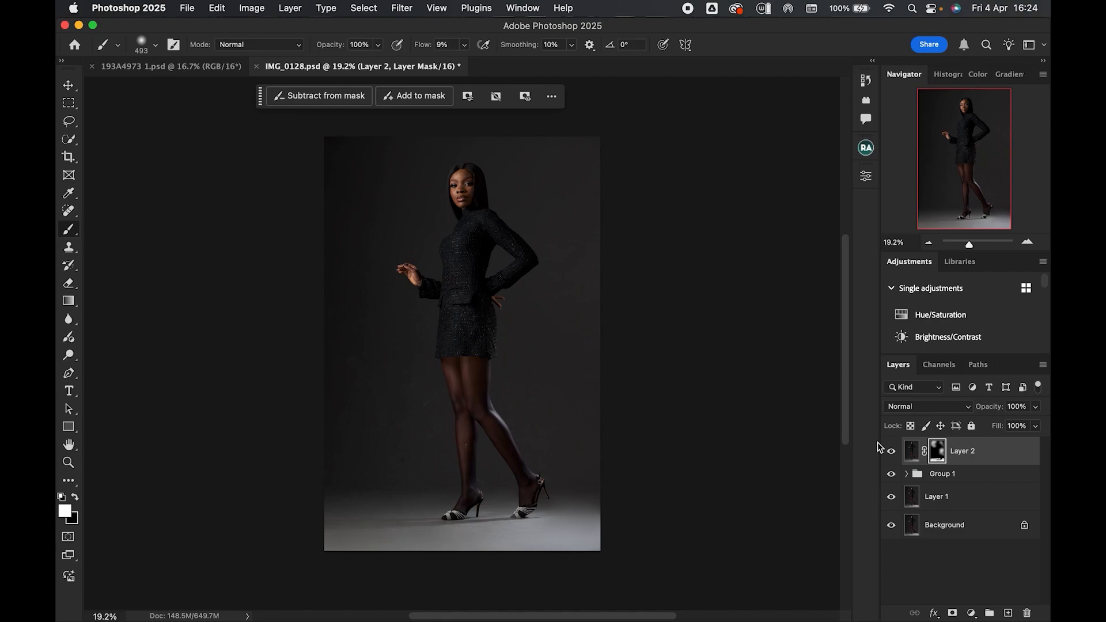
- Refine the mask near the shoes, painting white and then switching to black to restore sharpness there
ctrl+alt+drag(482, 497, 498, 503)
key(x)
mouse_move(532, 489)
mouse_down()
mouse_move(546, 487)
mouse_move(508, 487)
mouse_up()
mouse_move(501, 490)
mouse_down()
mouse_move(422, 499)
mouse_move(580, 496)
mouse_move(470, 497)
mouse_move(525, 493)
mouse_move(493, 494)
mouse_up()
- Switch the blurred layer off and on again to check the refined mask
click(893, 455)
click(893, 455)
click(893, 454)
click(894, 455)
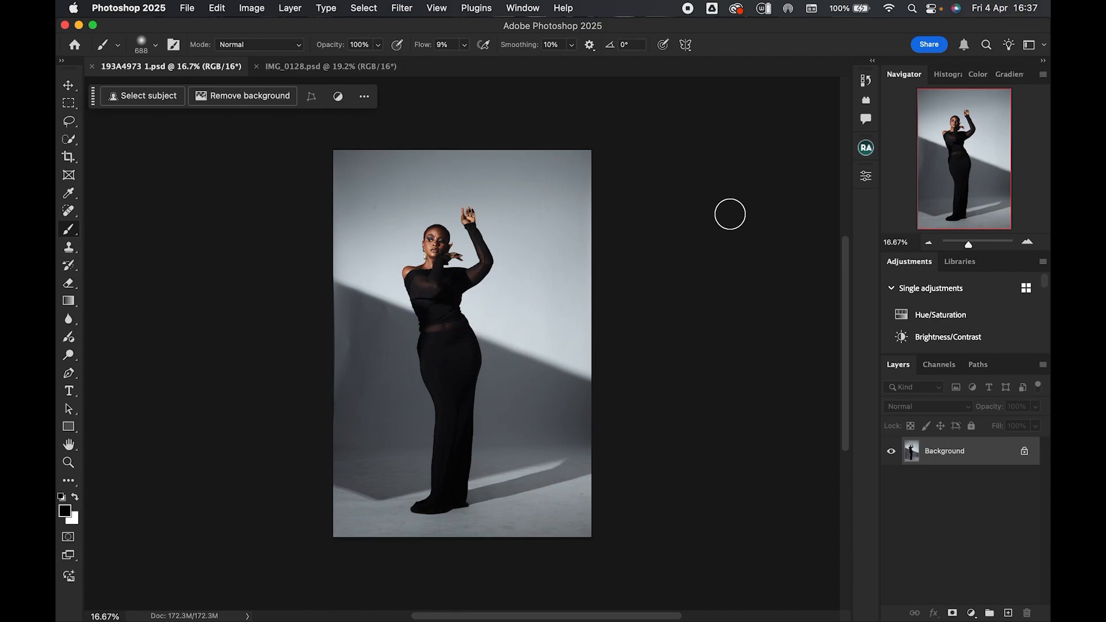
- In the second portrait, run the Beauty Retouch frequency separation Via Gaussian Blur, lowering the blur radius and confirming
click(868, 148)
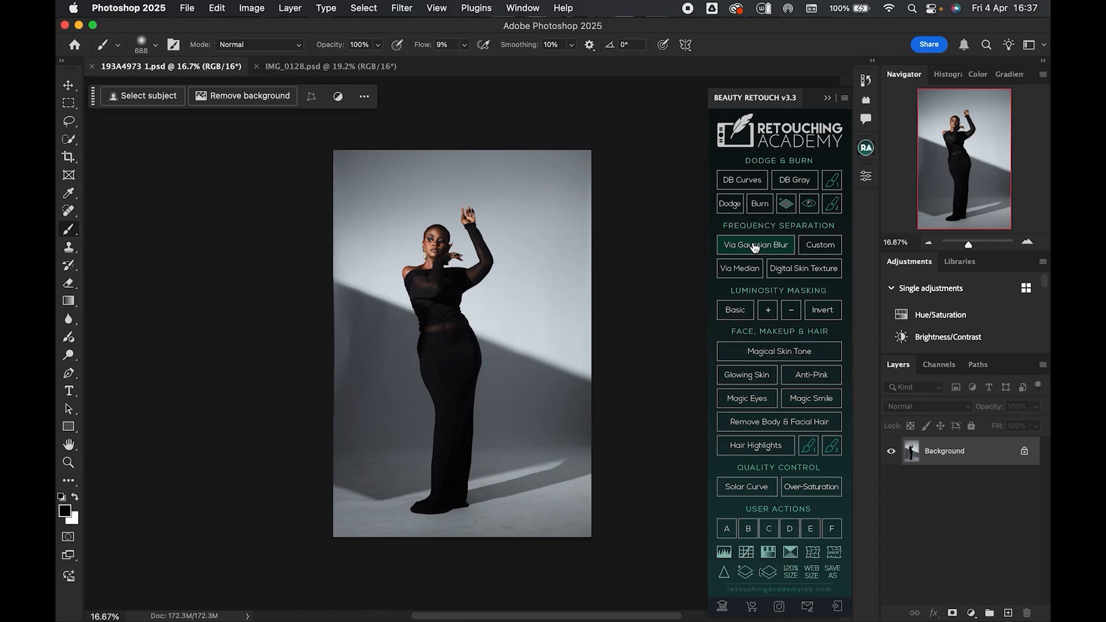
click(753, 246)
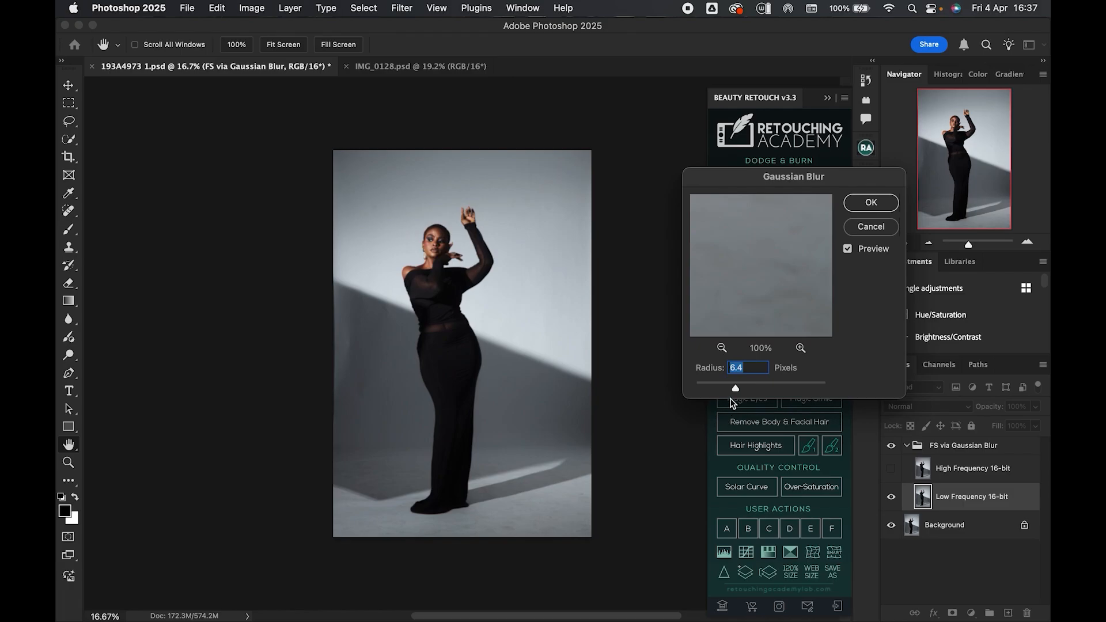
drag(736, 388, 688, 402)
drag(697, 390, 697, 392)
click(878, 204)
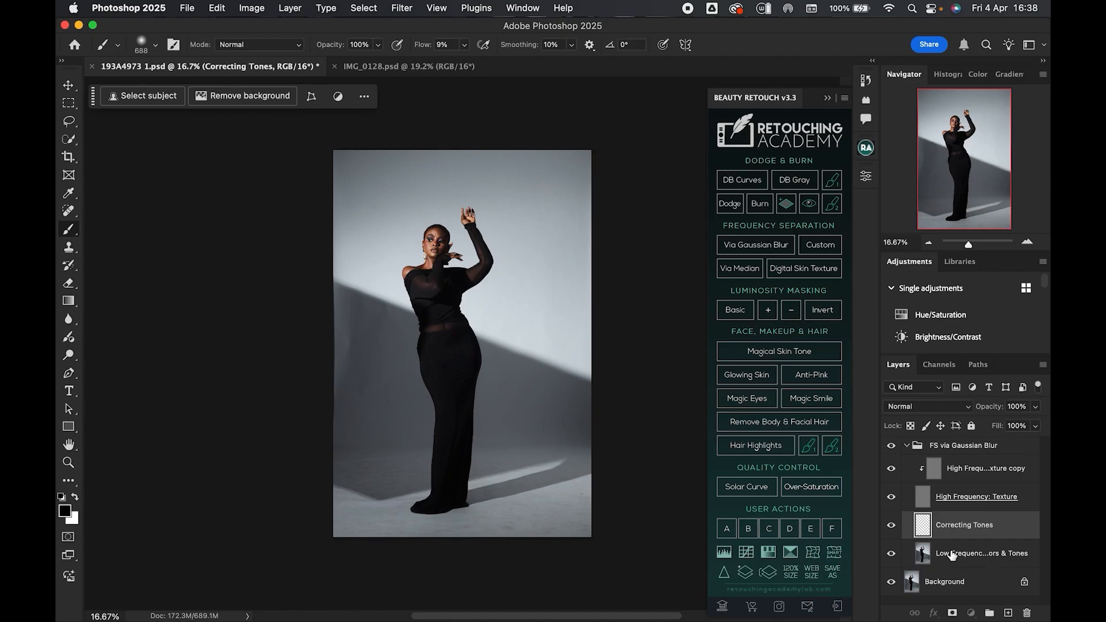
- On the Low Frequency layer, select the subject and invert the selection to target the background
click(952, 555)
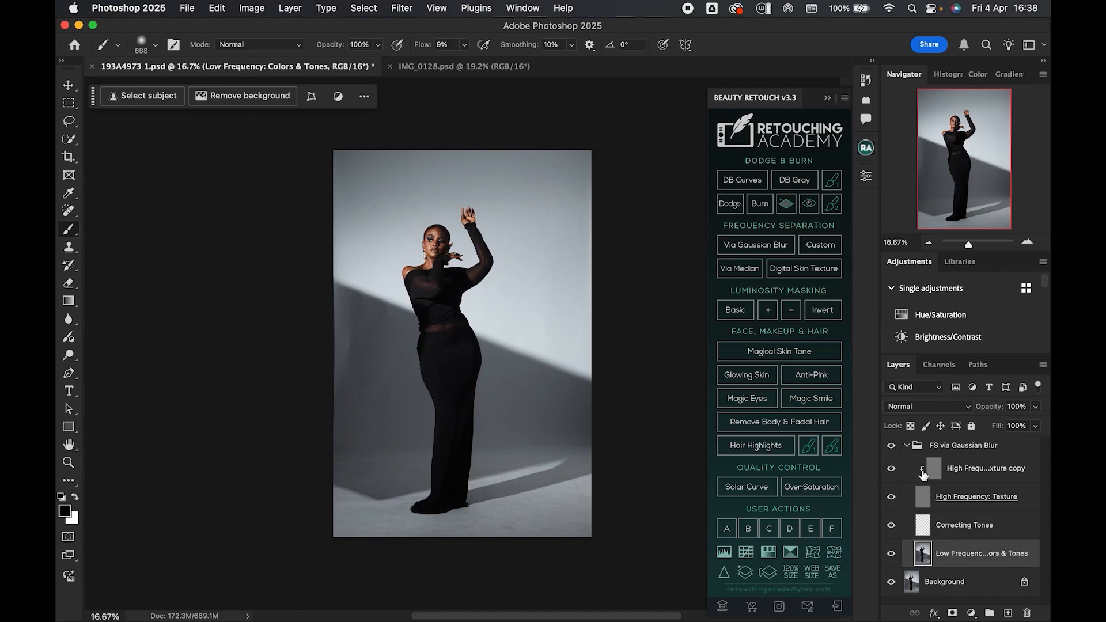
click(69, 139)
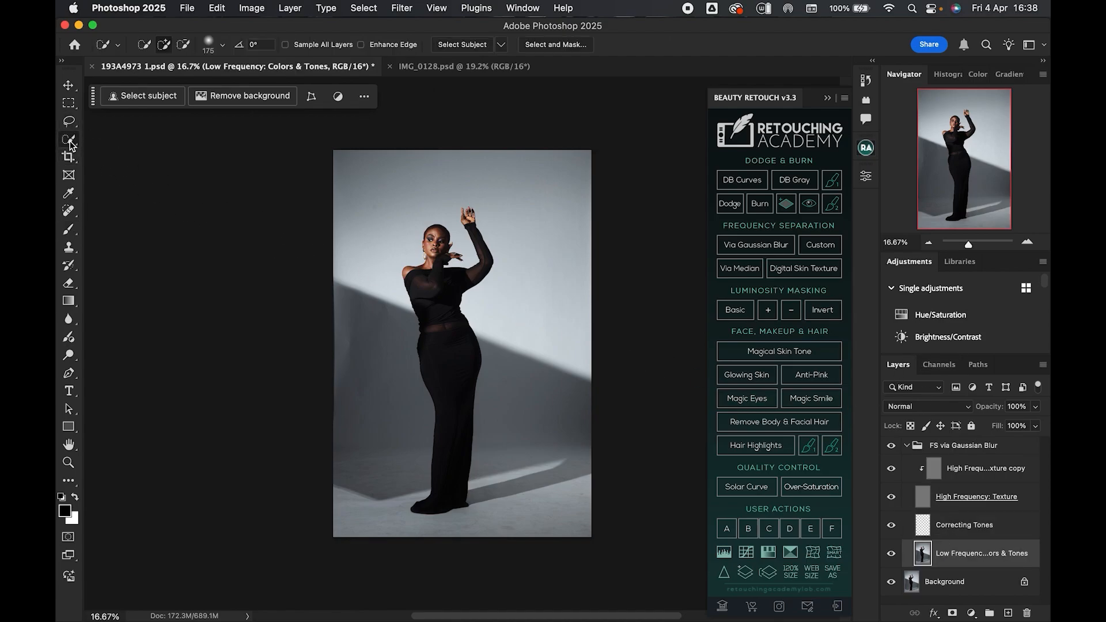
click(147, 95)
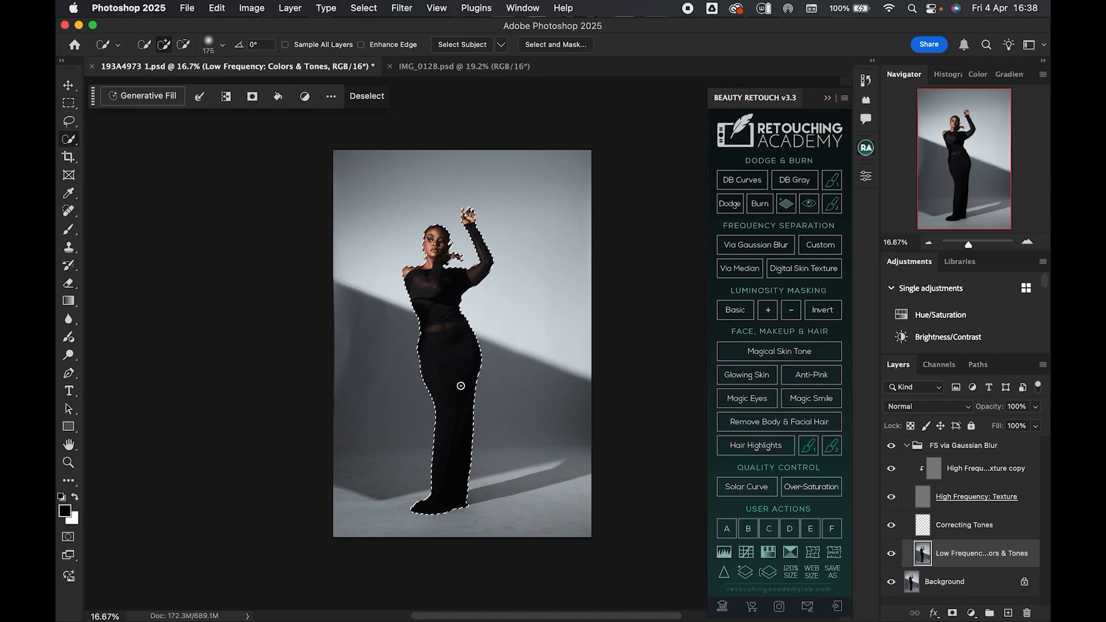
right_click(460, 384)
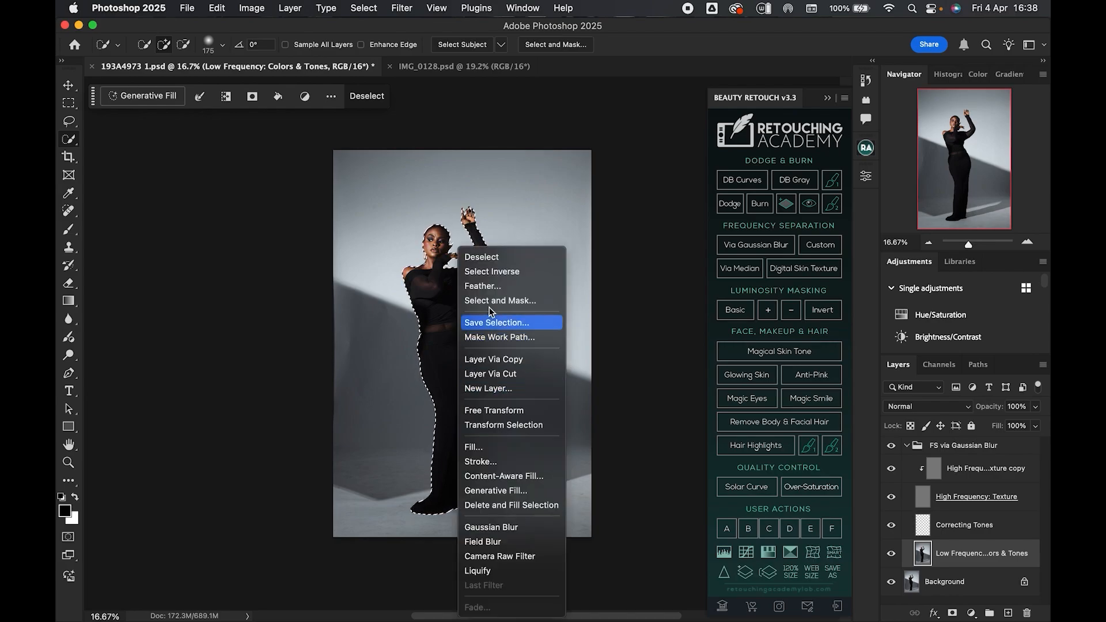
click(512, 276)
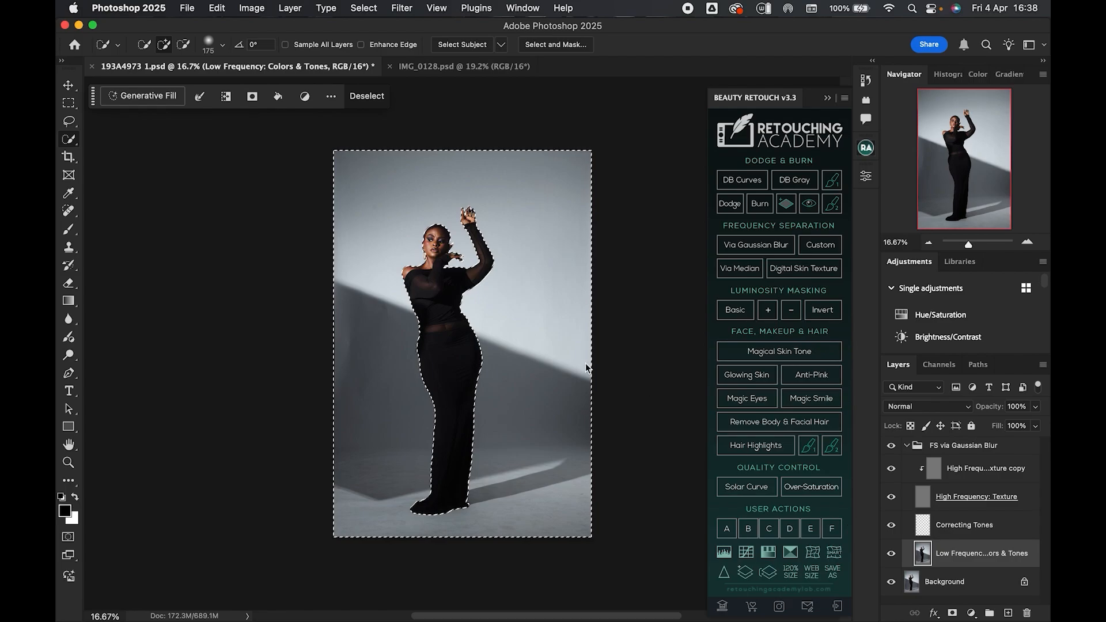
- Switch to the Mixer Brush tool
click(69, 229)
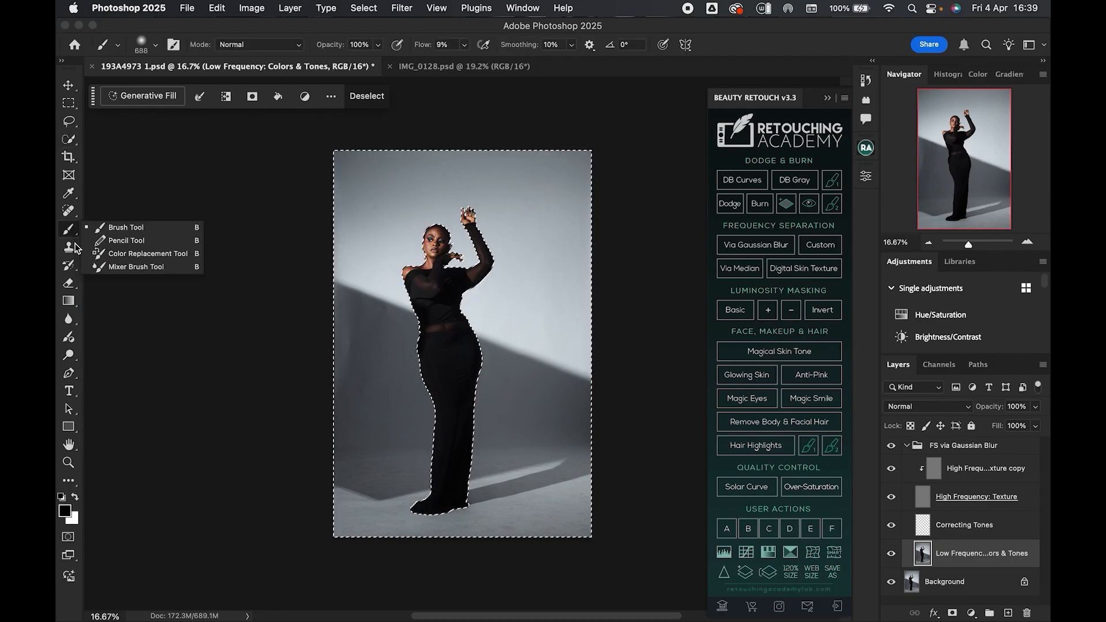
click(134, 266)
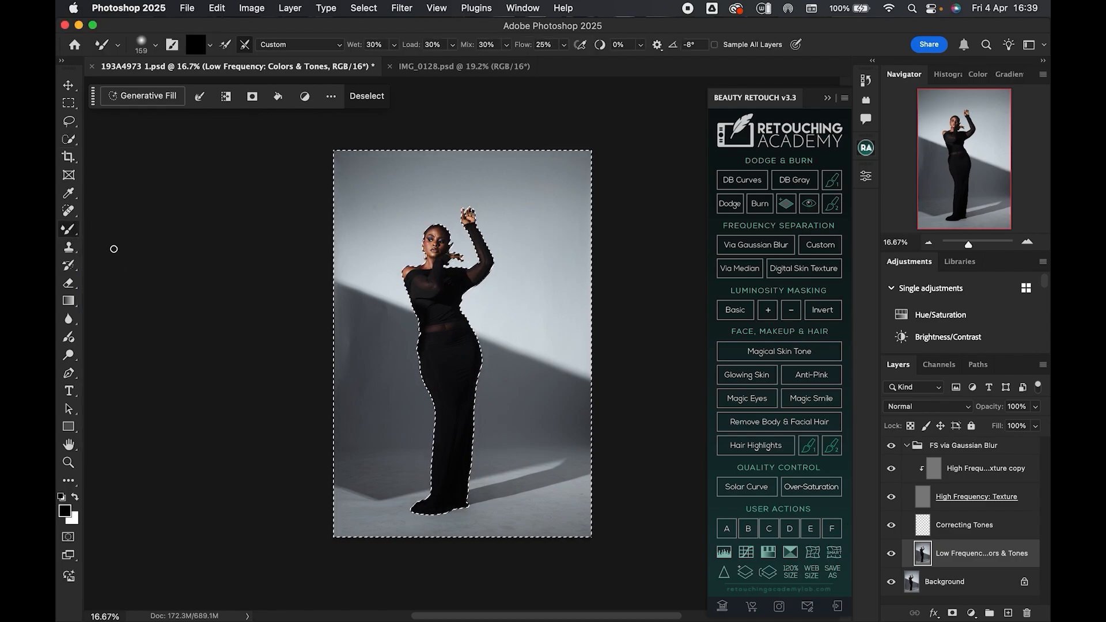
click(72, 230)
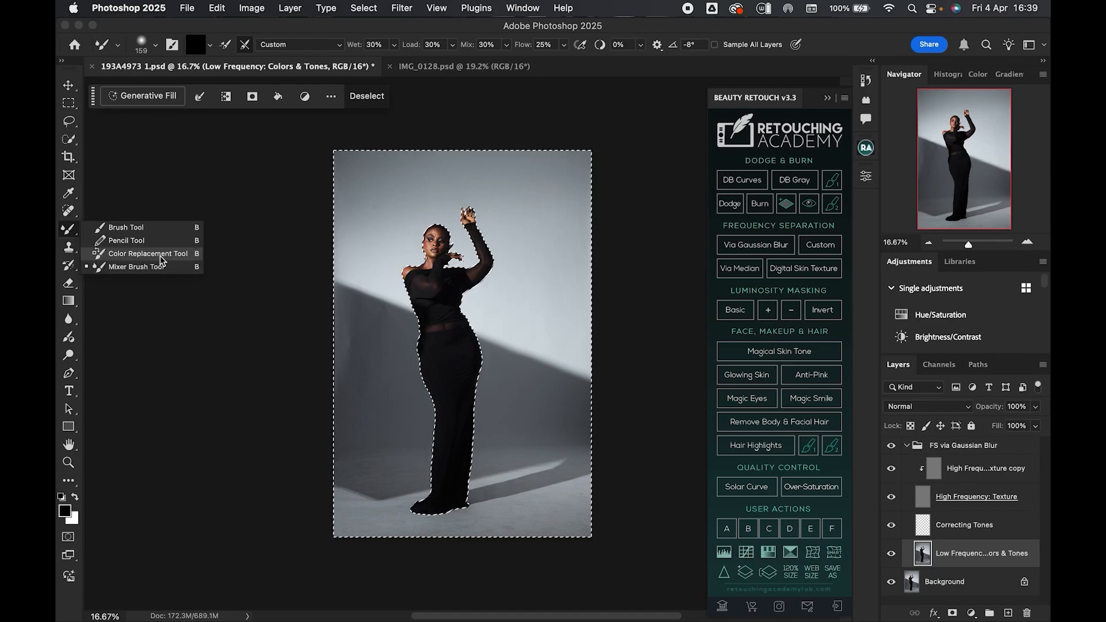
click(134, 267)
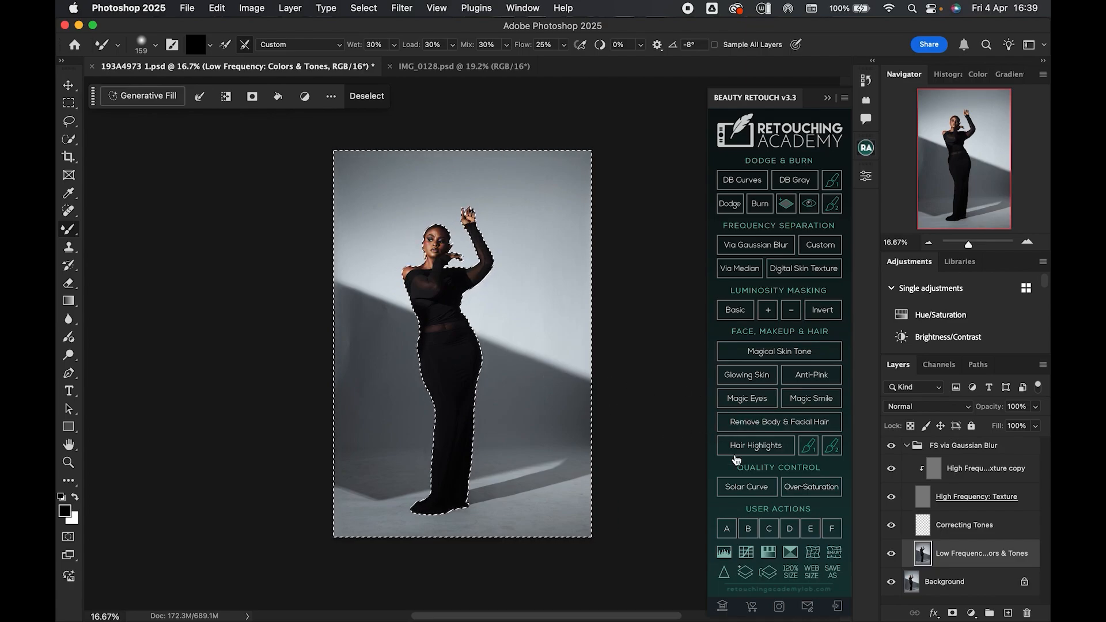
key(shift+b)
key(shift+b)
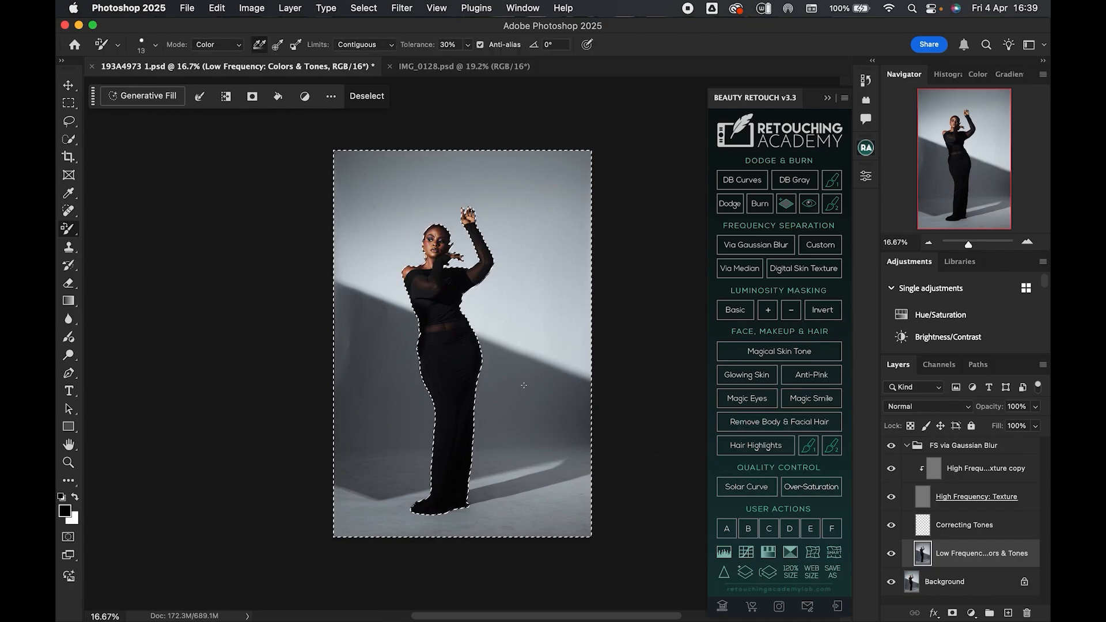
key(shift+b)
key(shift+b)
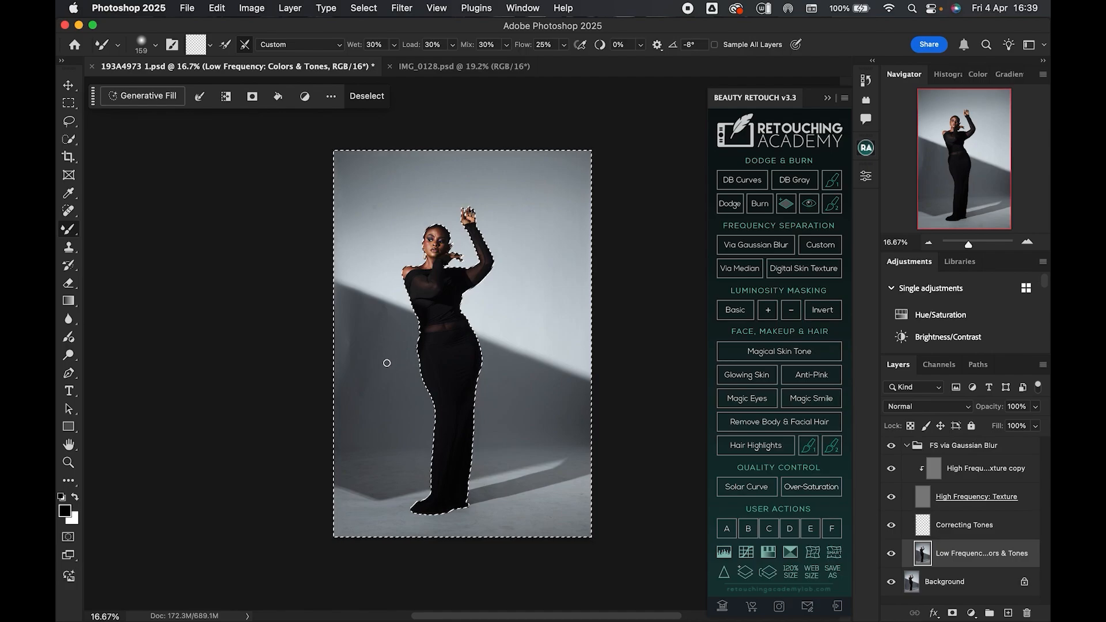
- Smooth the backdrop wall to the left of the model with Mixer Brush strokes at varying brush sizes
mouse_move(354, 347)
ctrl+alt+mouse_down()
mouse_move(392, 355)
mouse_move(380, 365)
ctrl+alt+mouse_up()
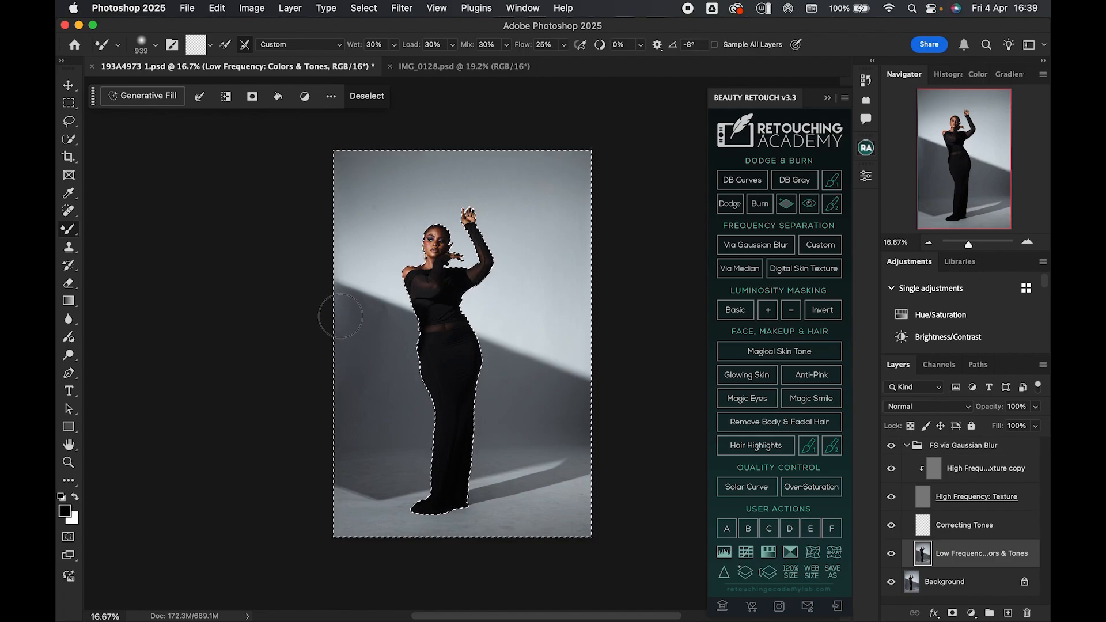
drag(400, 330, 385, 325)
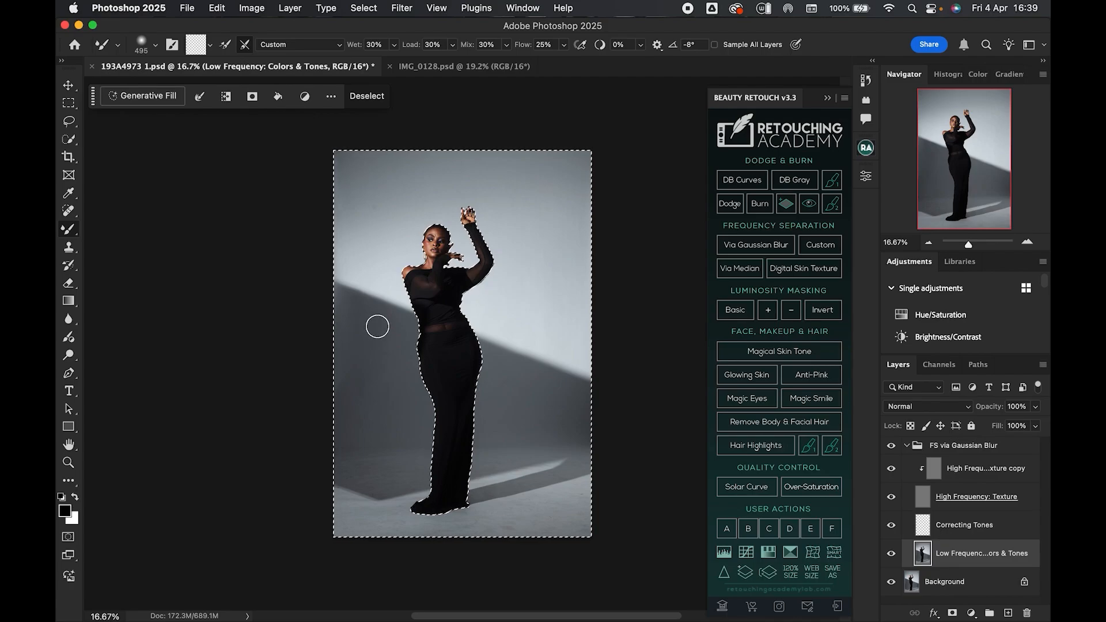
drag(378, 396, 393, 395)
drag(392, 464, 353, 465)
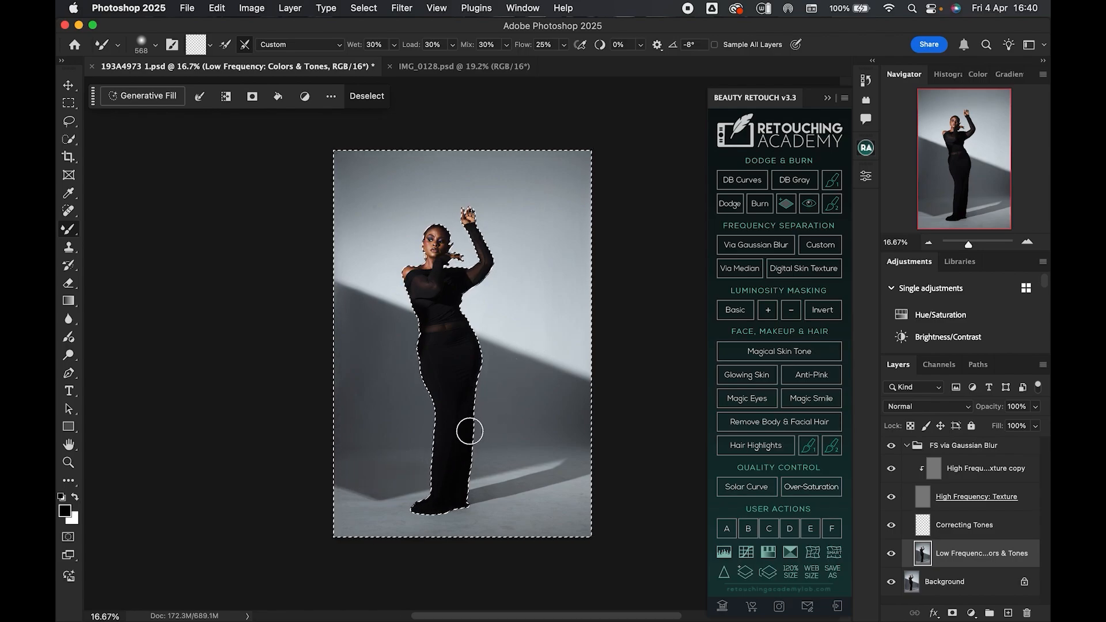
- Toggle the frequency separation group's visibility to compare the smoothed backdrop with the original
click(907, 446)
click(892, 447)
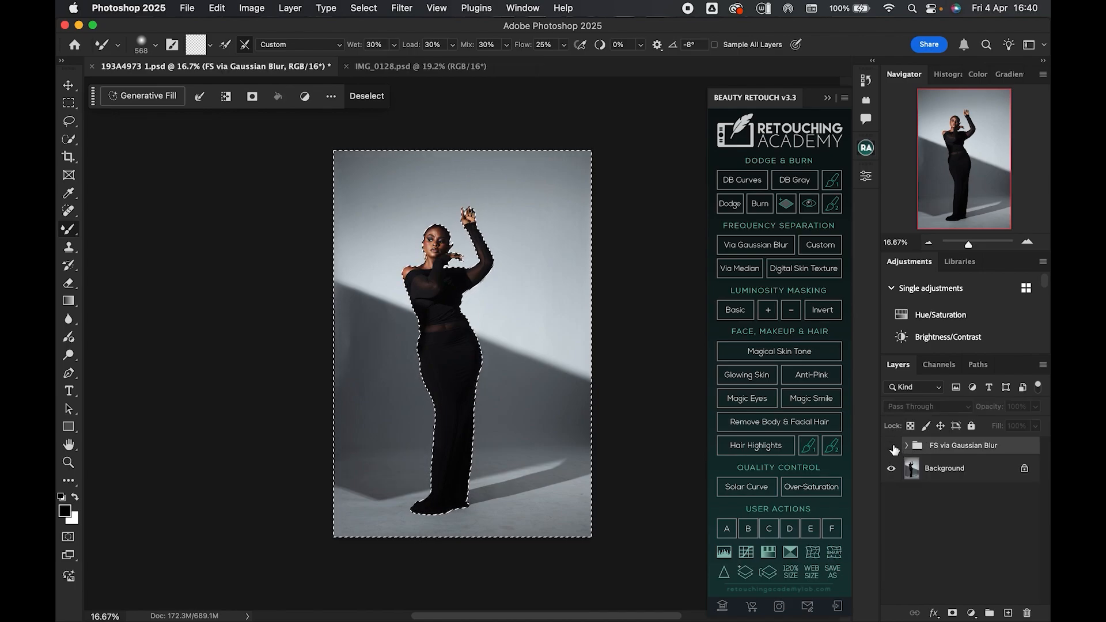
click(894, 448)
click(895, 450)
click(892, 448)
click(908, 446)
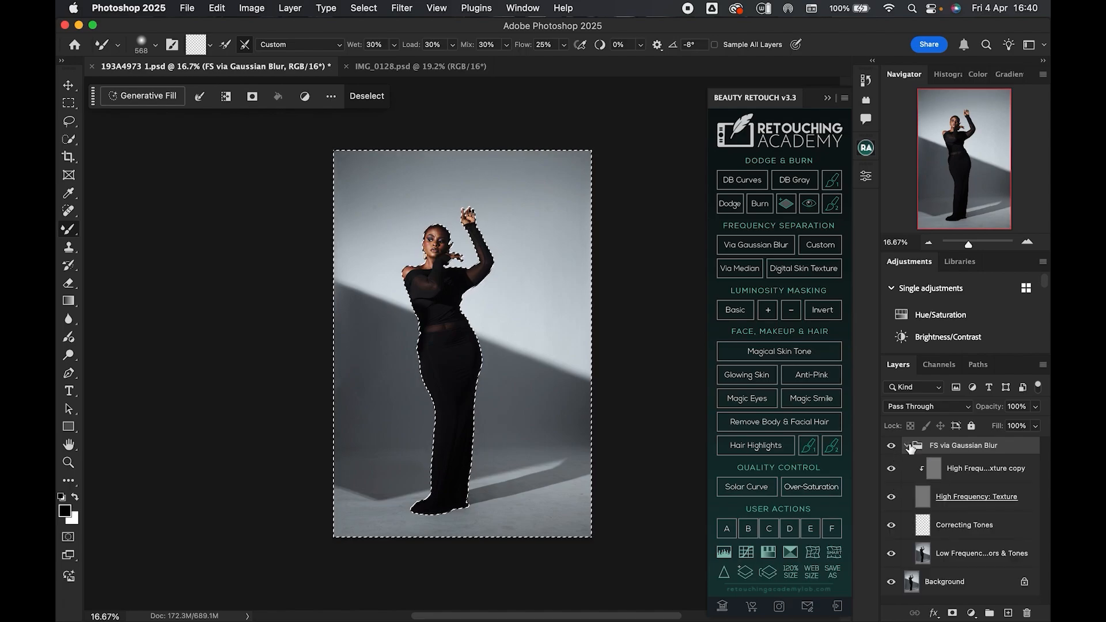
- On the Low Frequency layer, blend the floor and shadow areas around the model's feet with the Mixer Brush
click(936, 555)
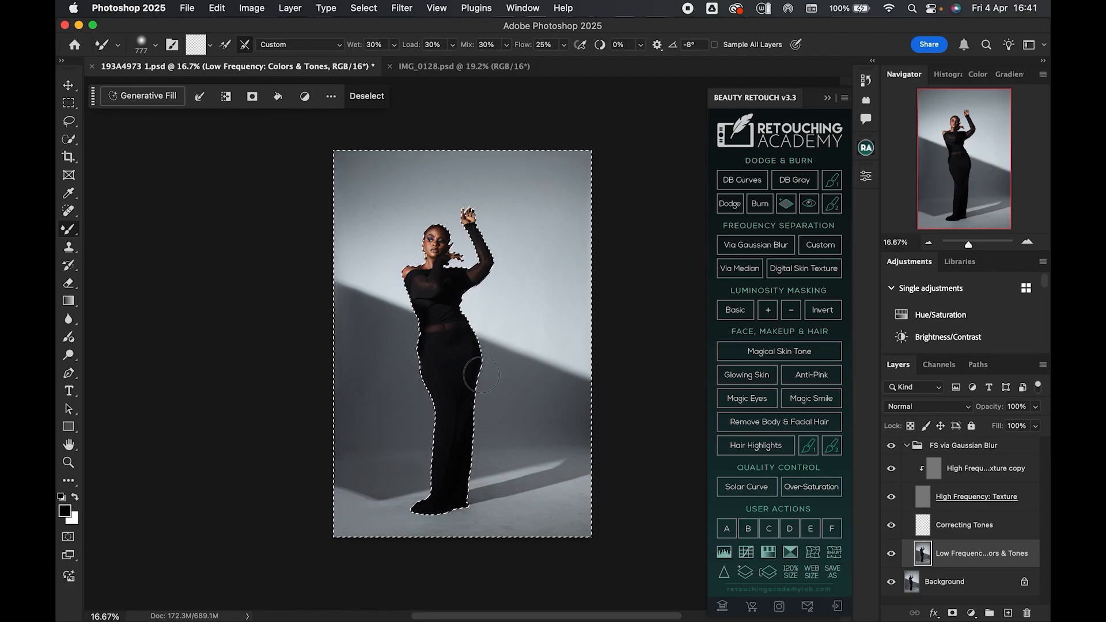
drag(563, 477, 526, 484)
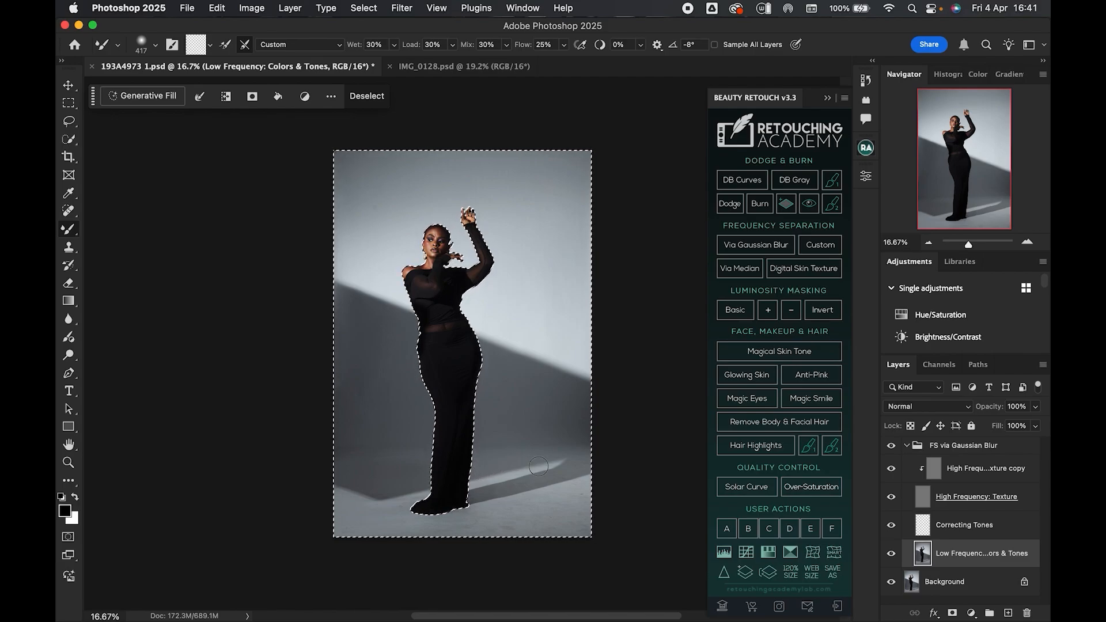
drag(520, 485, 500, 485)
drag(456, 524, 468, 522)
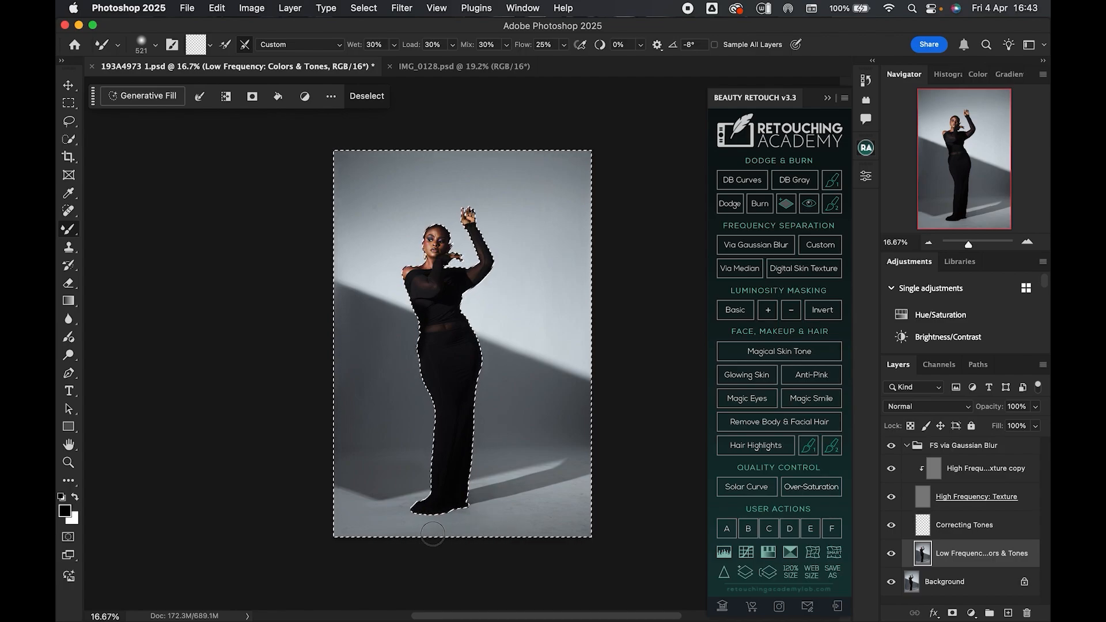
ctrl+alt+drag(491, 520, 502, 524)
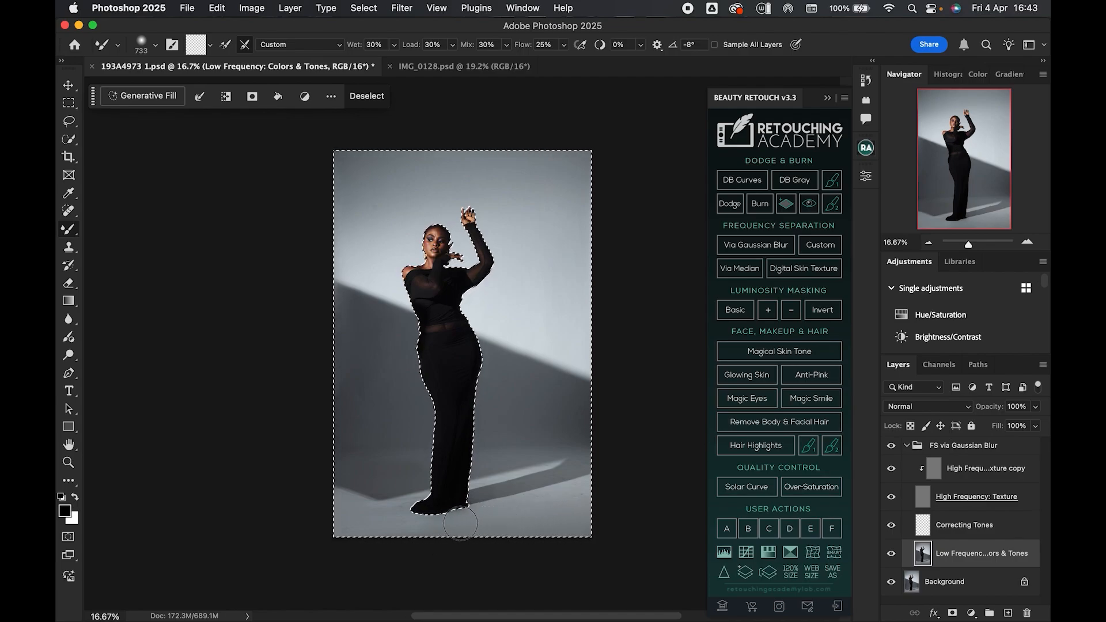
right_click(521, 508)
mouse_move(521, 508)
mouse_down()
mouse_move(482, 507)
mouse_move(547, 514)
mouse_up()
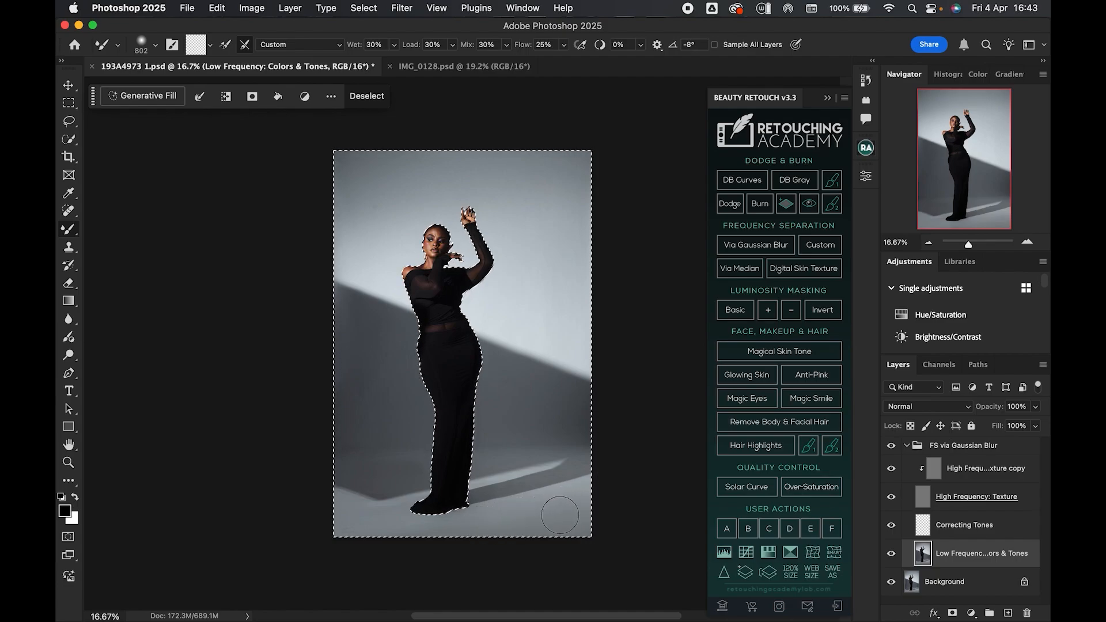
- Compare the frequency separation group switched on and off, then deselect
click(907, 447)
click(907, 447)
click(893, 447)
click(893, 447)
click(908, 448)
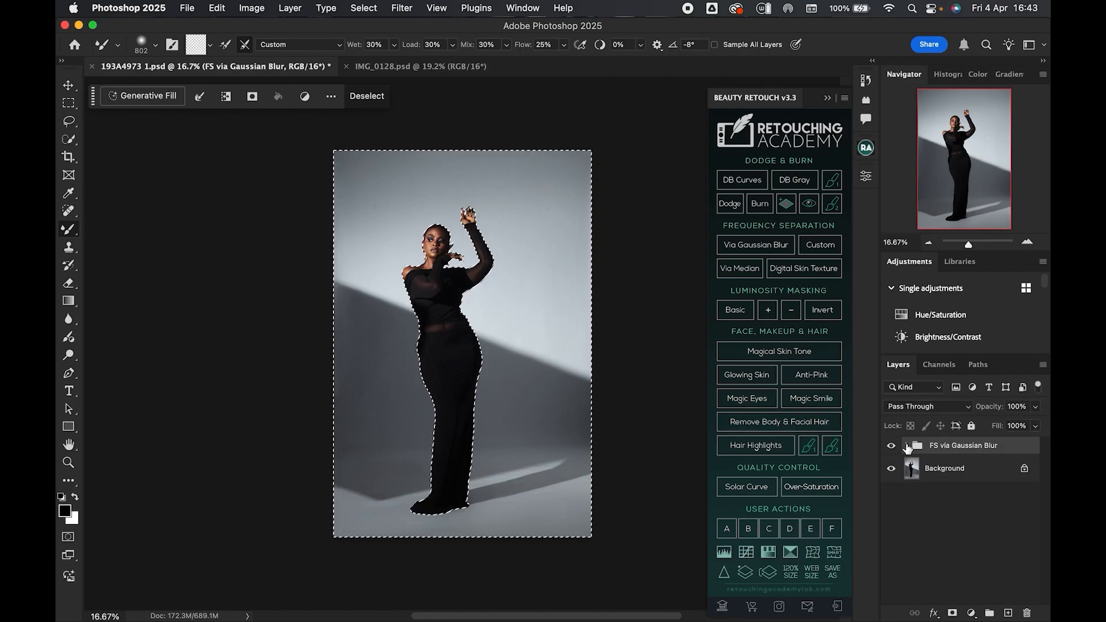
click(893, 449)
click(892, 450)
click(893, 450)
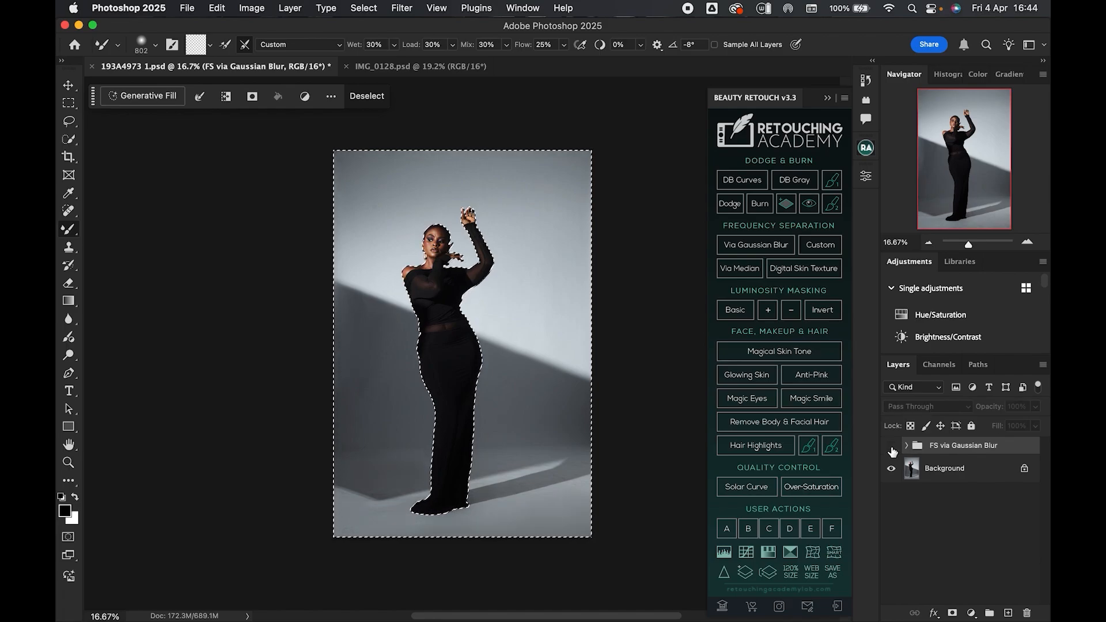
click(892, 450)
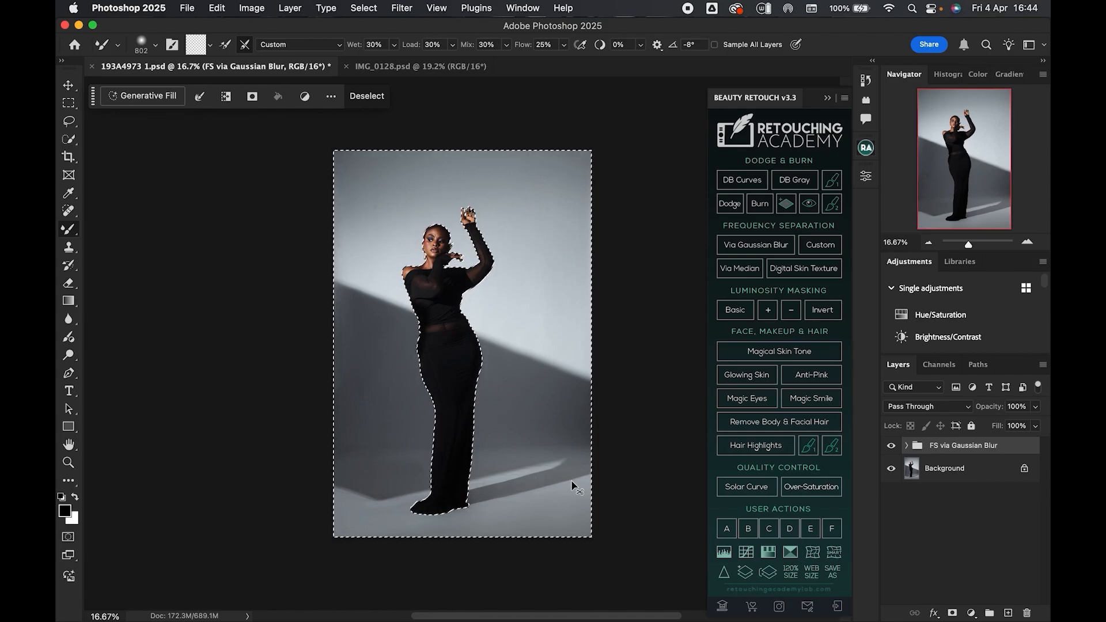
key(super+d)
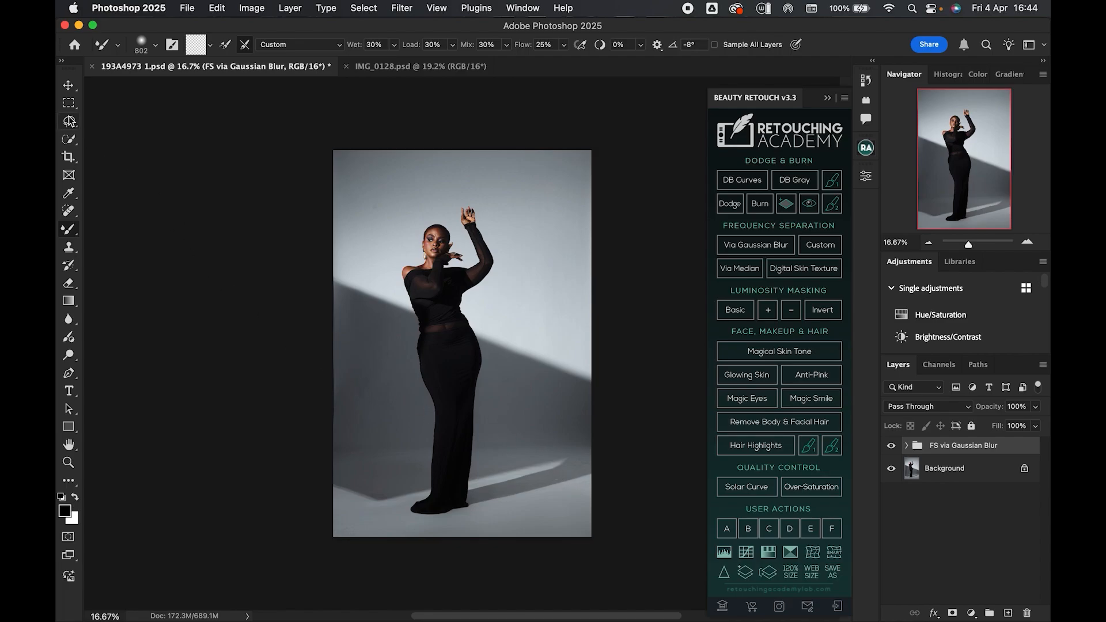
- On the Low Frequency layer, quick-select the lit floor strip right of the model's feet, switch to the Mixer Brush, and deselect
click(71, 145)
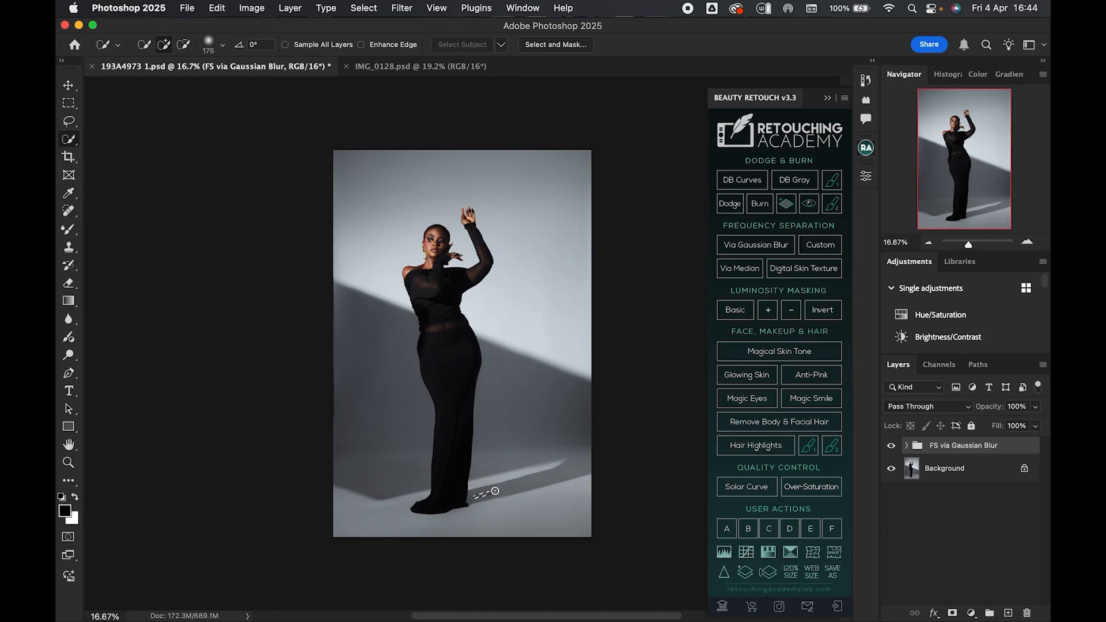
drag(515, 487, 587, 478)
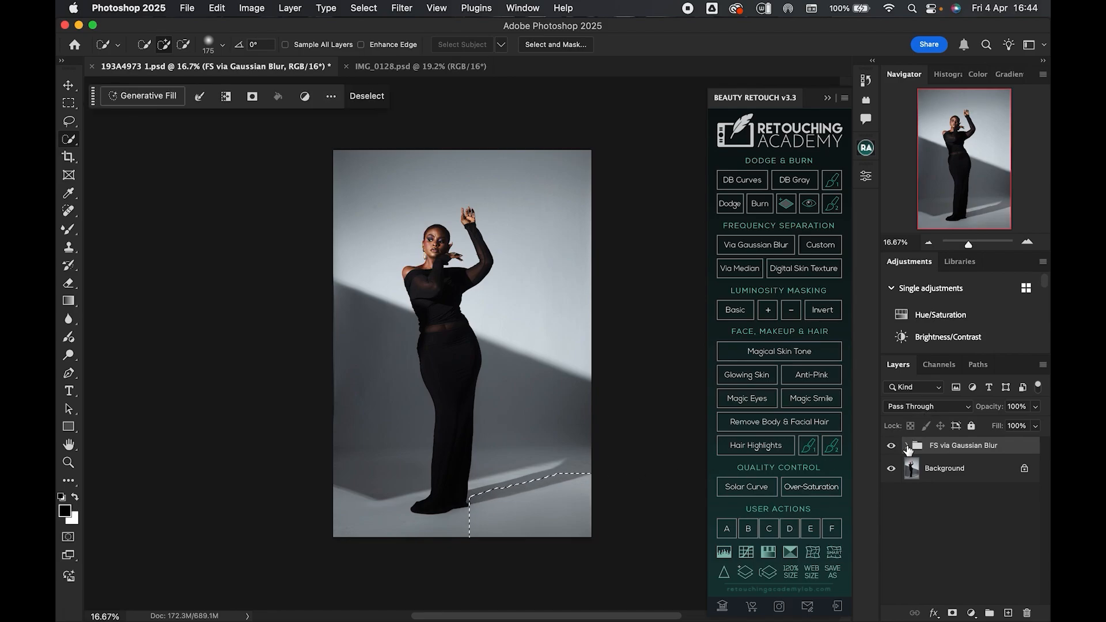
click(907, 448)
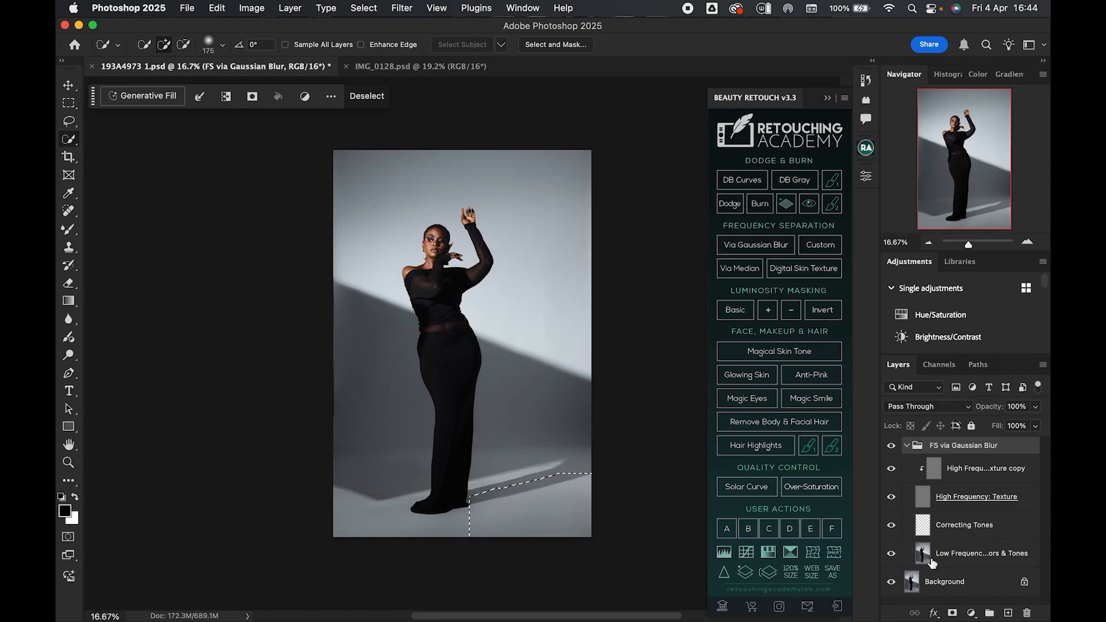
click(902, 557)
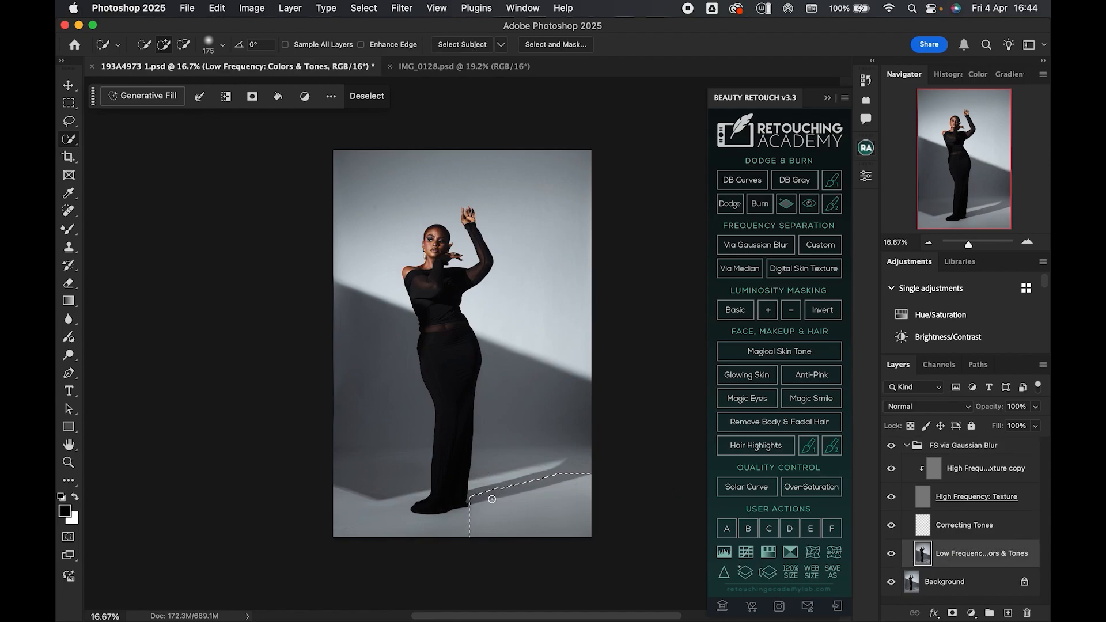
key(super+d)
right_click(69, 237)
click(126, 268)
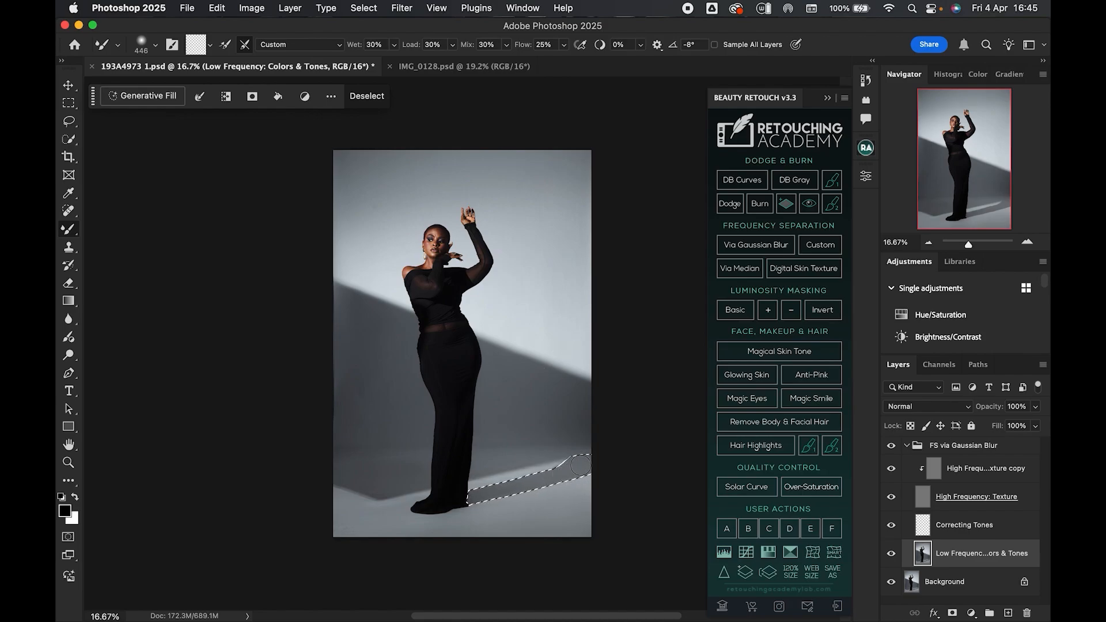
key(super+d)
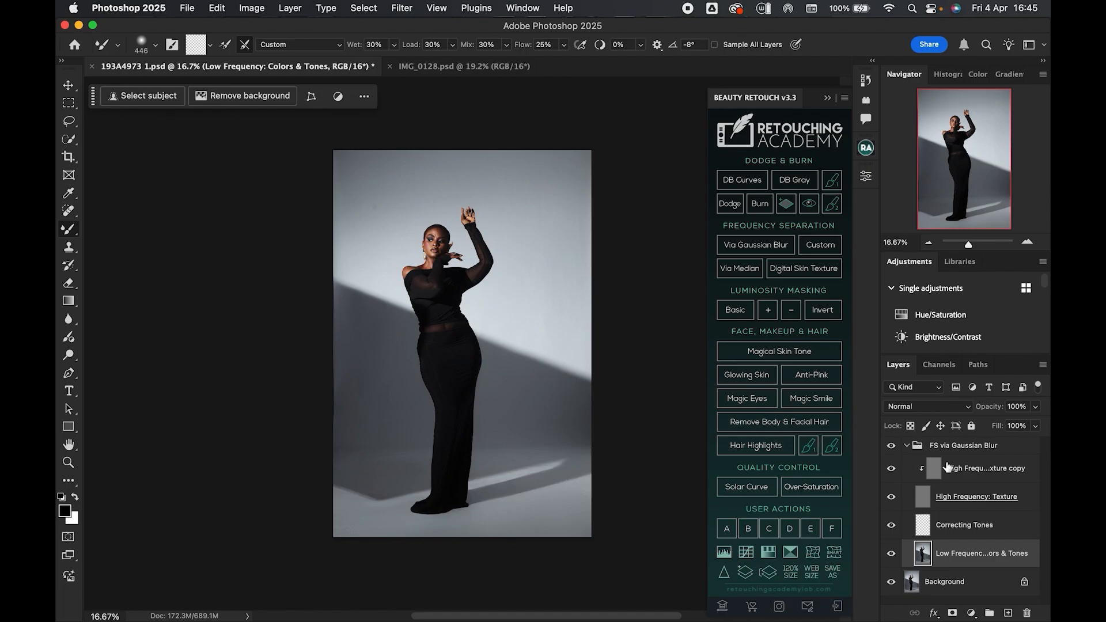
- Toggle the frequency separation group's visibility at a closer zoom to compare the smoothed floor and wall with the original
click(908, 448)
click(907, 448)
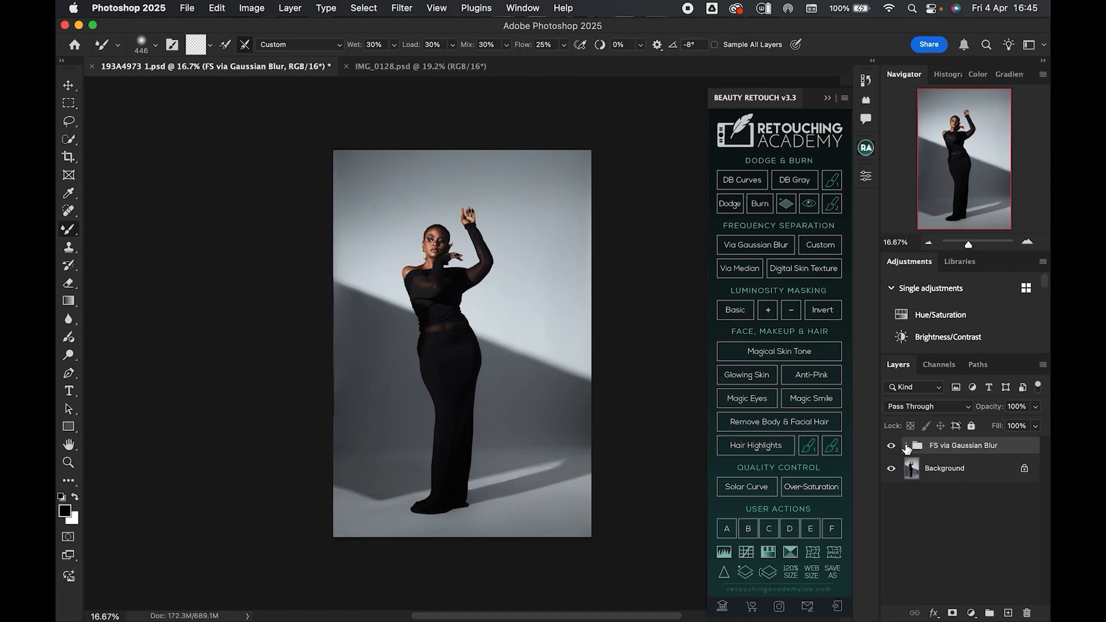
click(892, 446)
click(893, 447)
drag(970, 244, 973, 244)
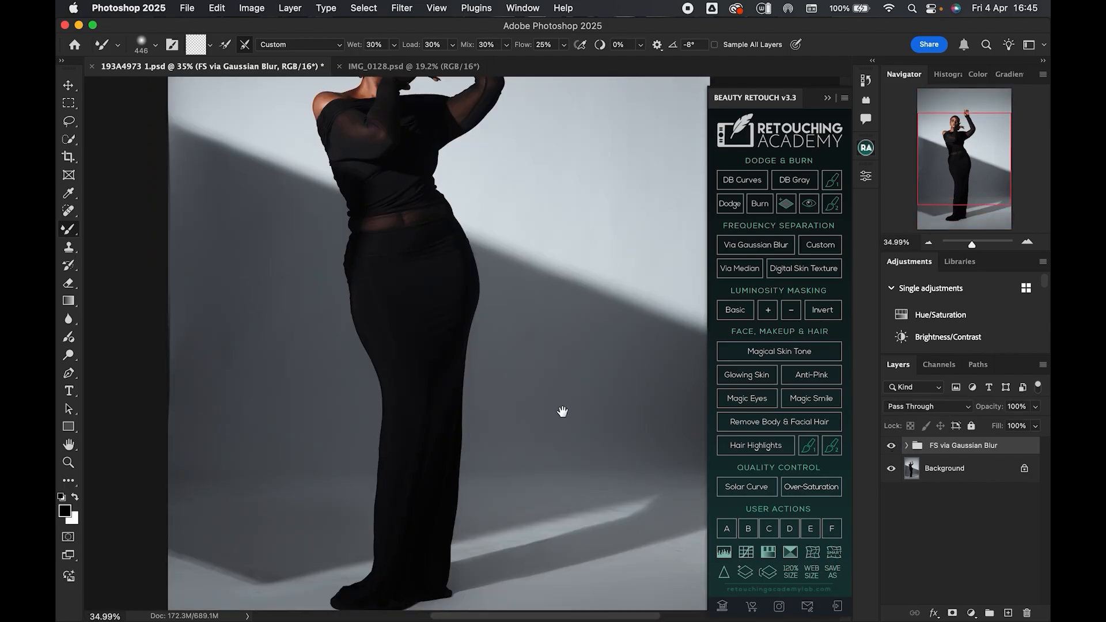
scroll(554, 440, down, 5)
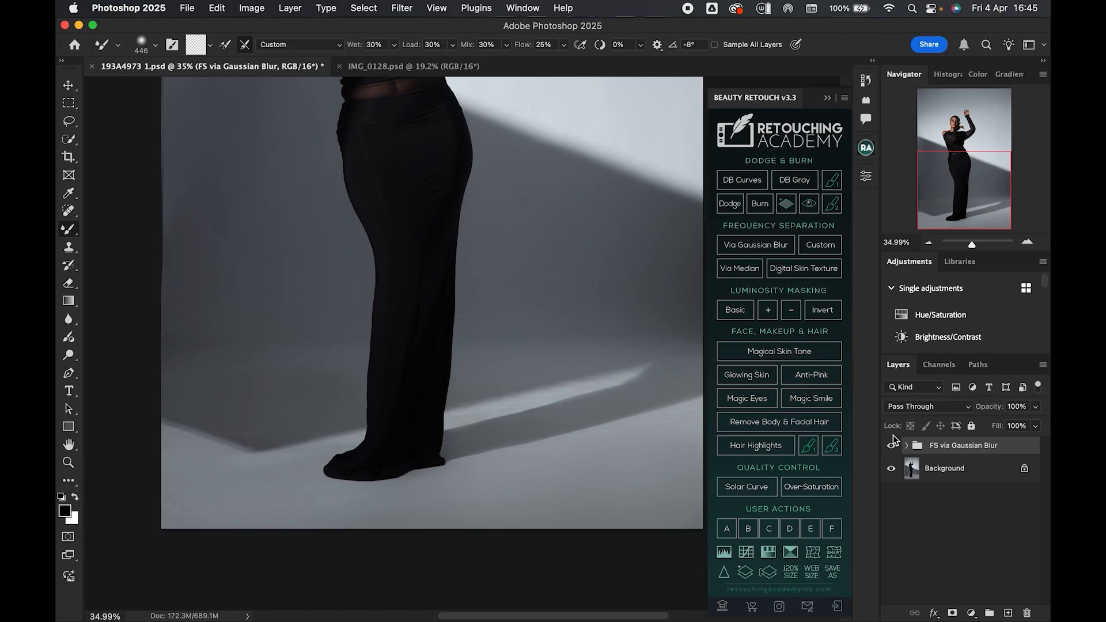
click(892, 447)
click(893, 448)
drag(973, 248, 968, 248)
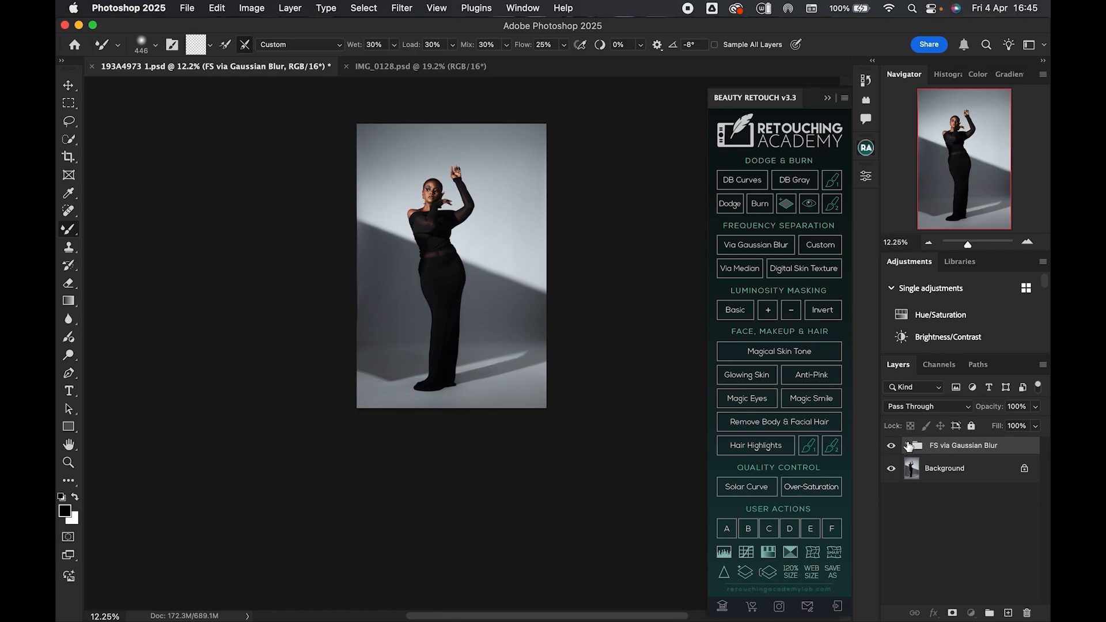
- On the Low Frequency layer, blend the floor by the feet and the left wall with large Mixer Brush strokes
click(909, 445)
click(932, 568)
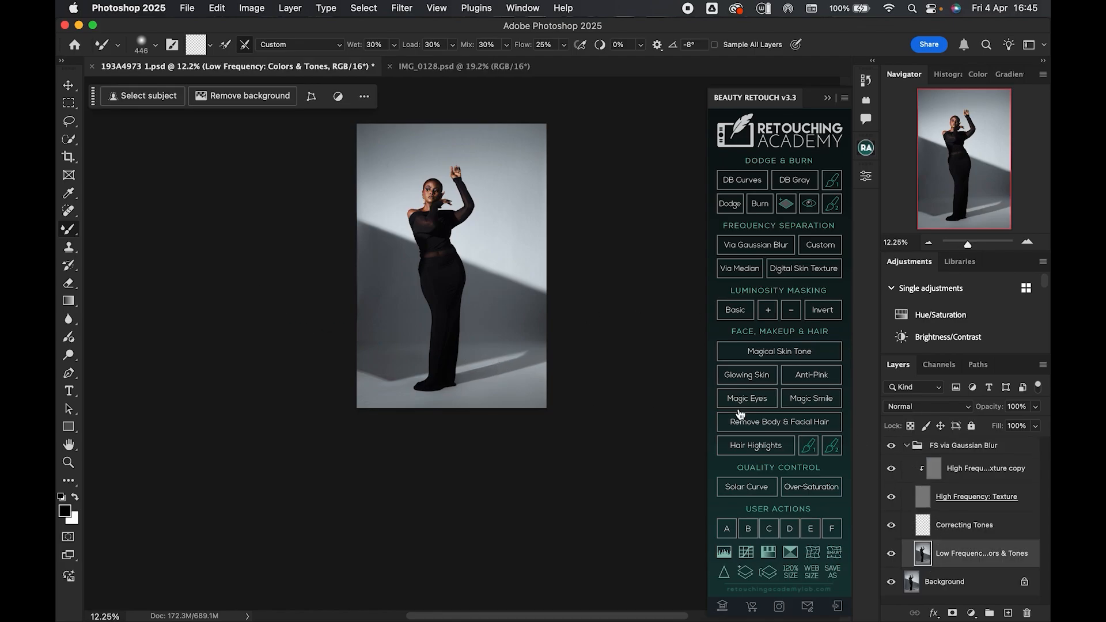
drag(453, 387, 466, 392)
ctrl+alt+click(385, 279)
mouse_move(386, 279)
mouse_down()
mouse_move(385, 303)
mouse_move(376, 297)
mouse_up()
click(906, 446)
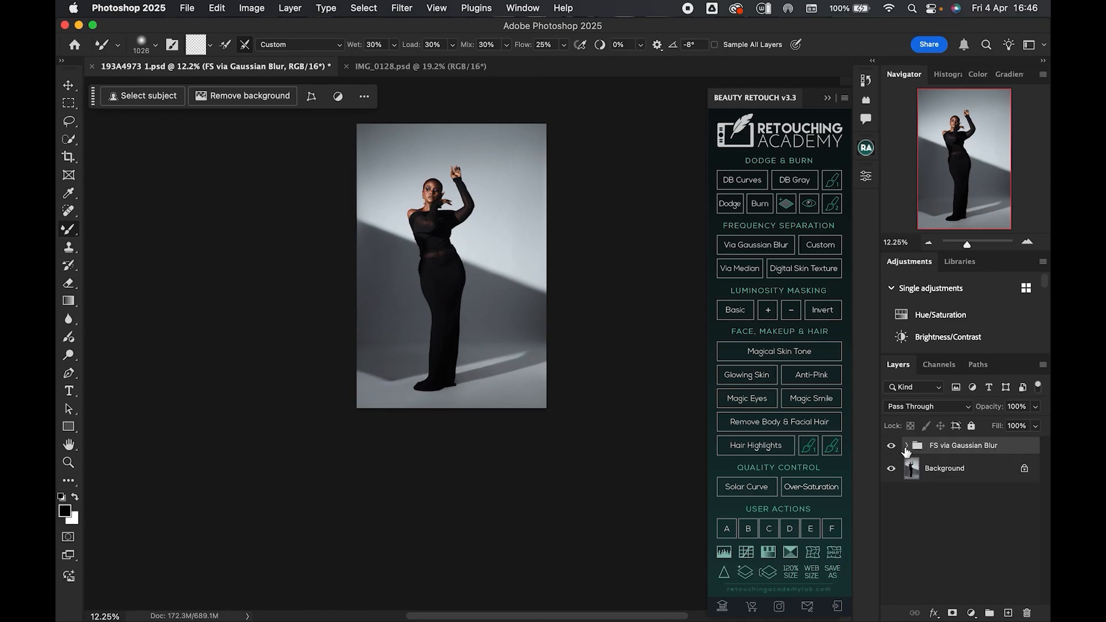
- Zoom in on the lower body and switch the frequency separation group off and on to compare the retouched backdrop
click(891, 447)
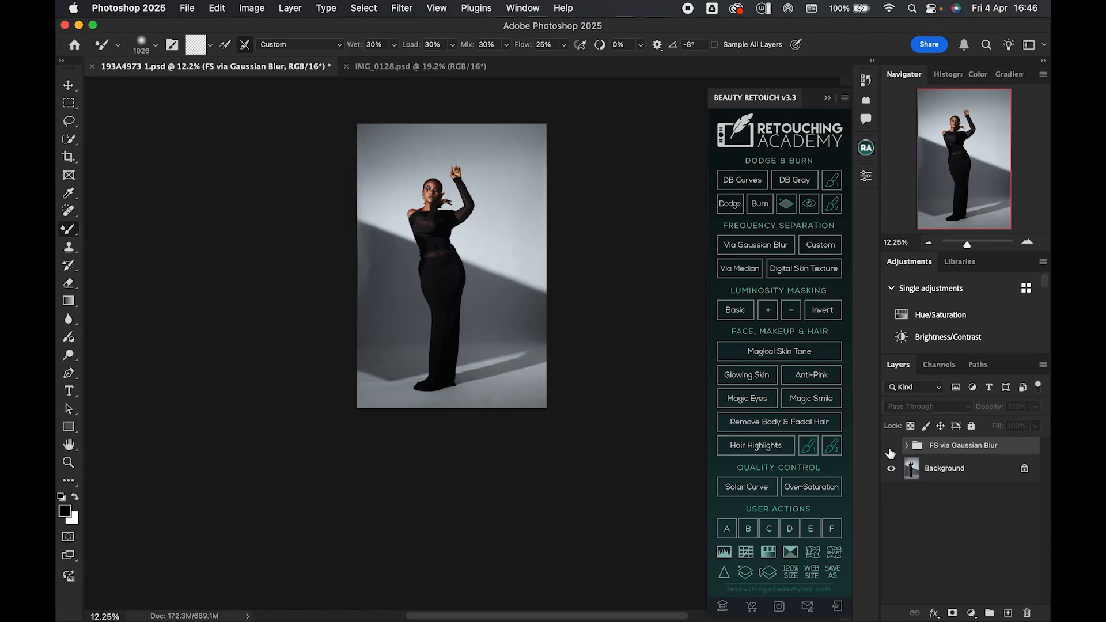
click(891, 447)
drag(970, 245, 974, 245)
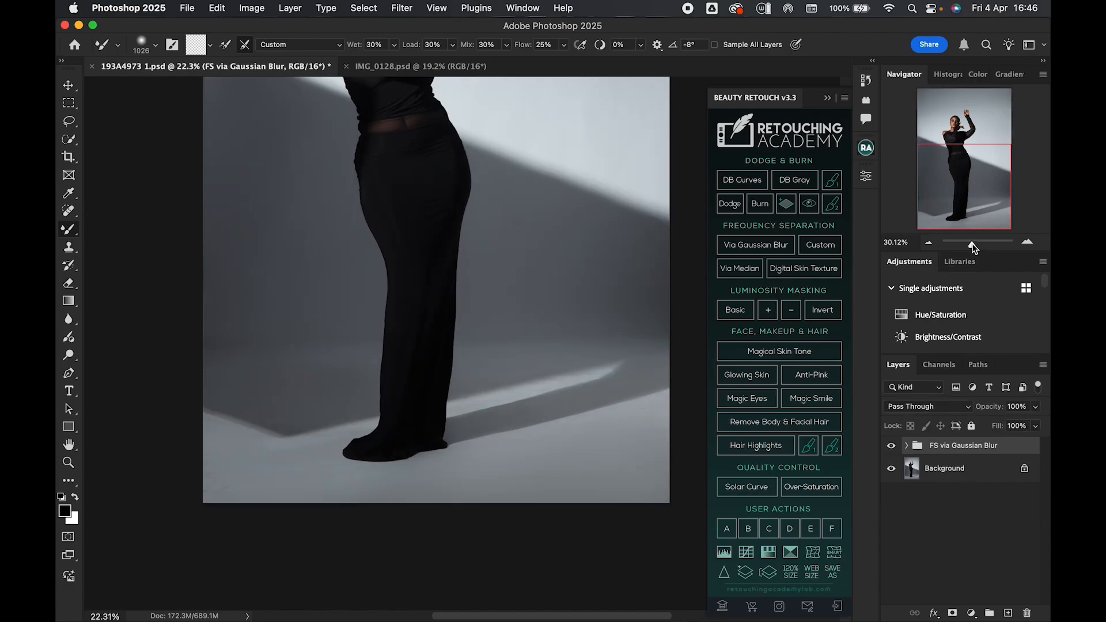
drag(471, 280, 477, 371)
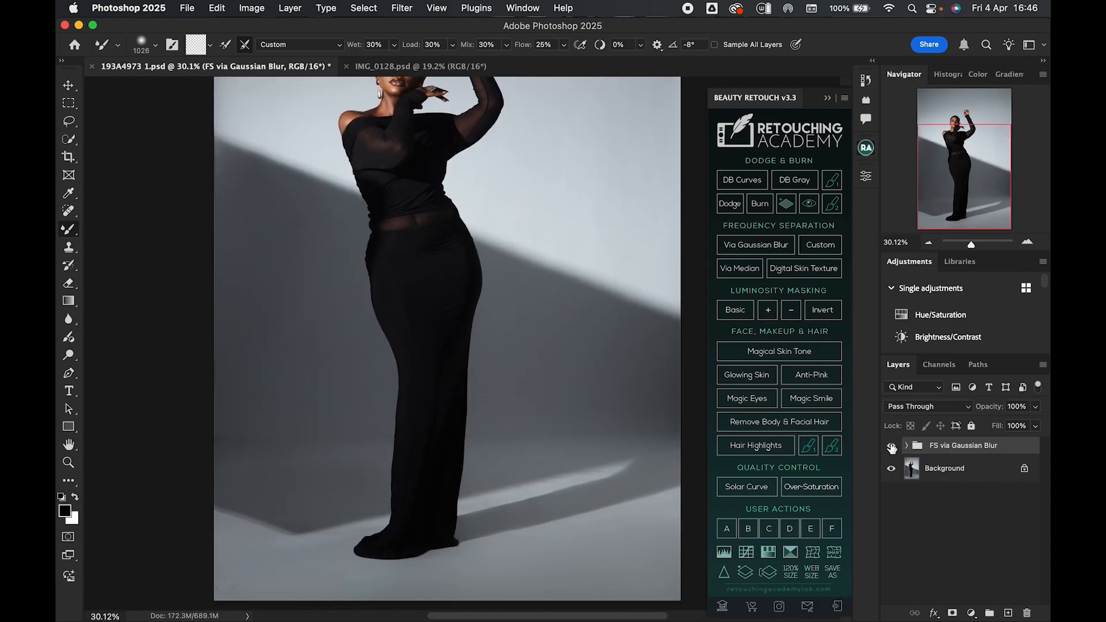
click(891, 450)
click(891, 448)
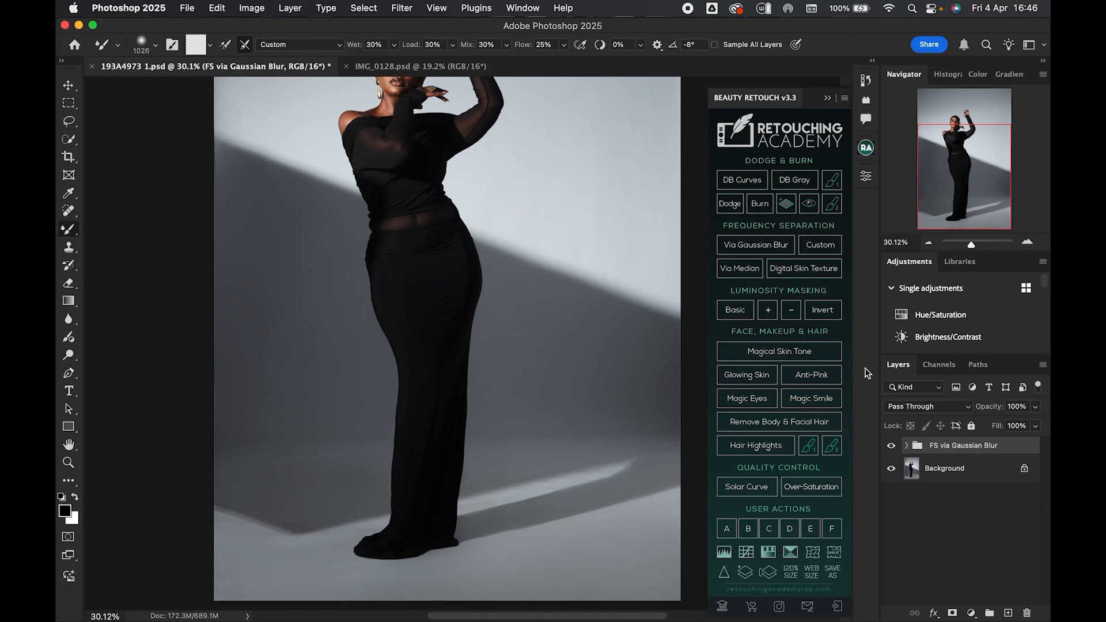